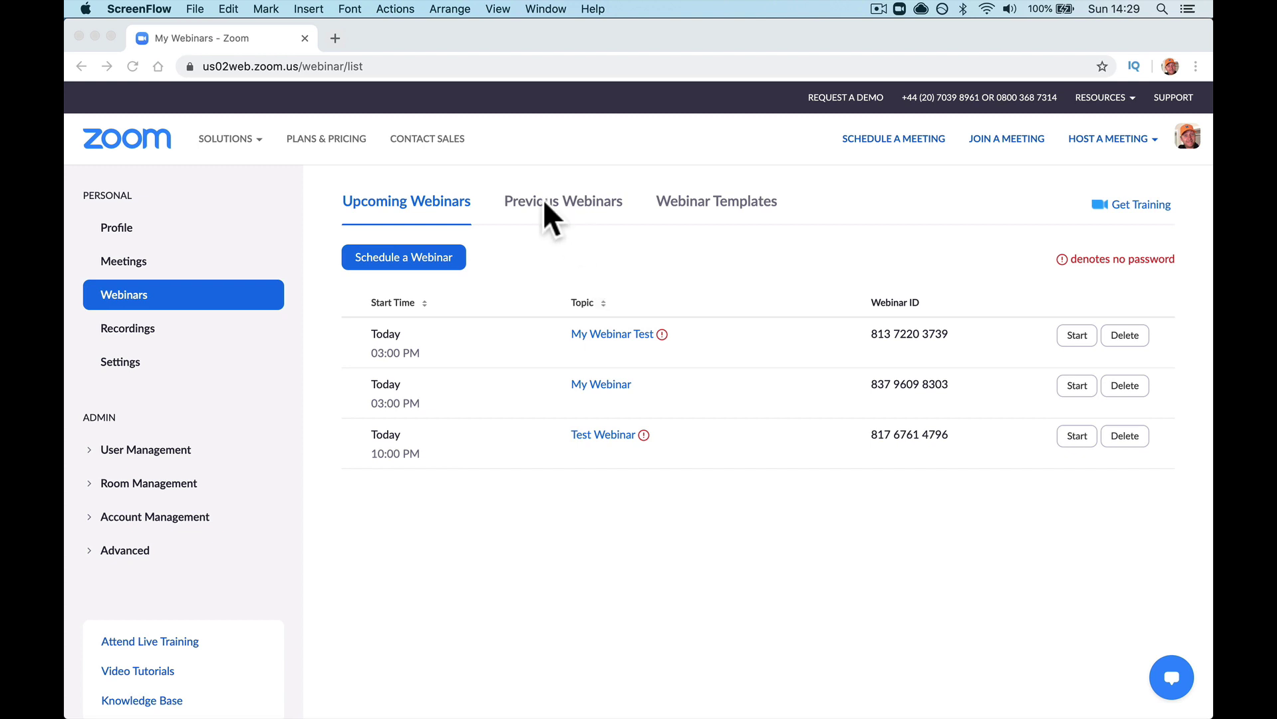
- Schedule a webinar named My Webinar for 06/07/2020 at 3:00 PM with registration and a webinar password required
click(431, 261)
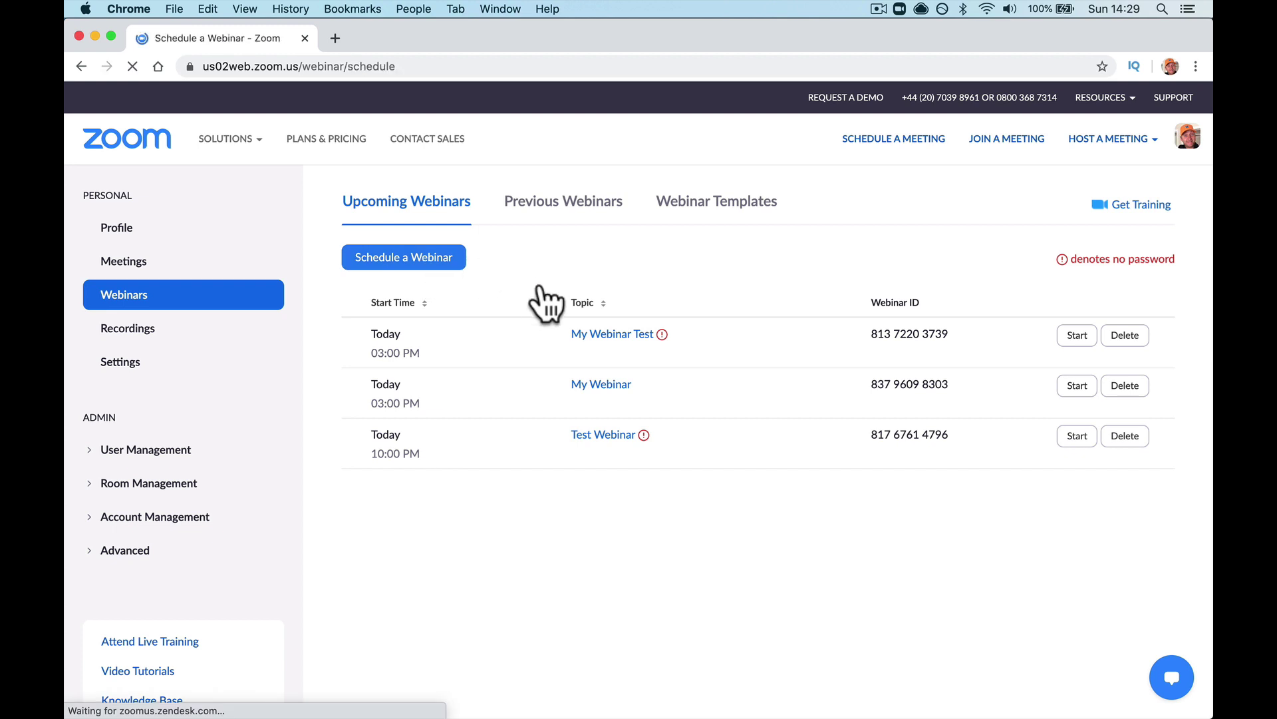
click(599, 356)
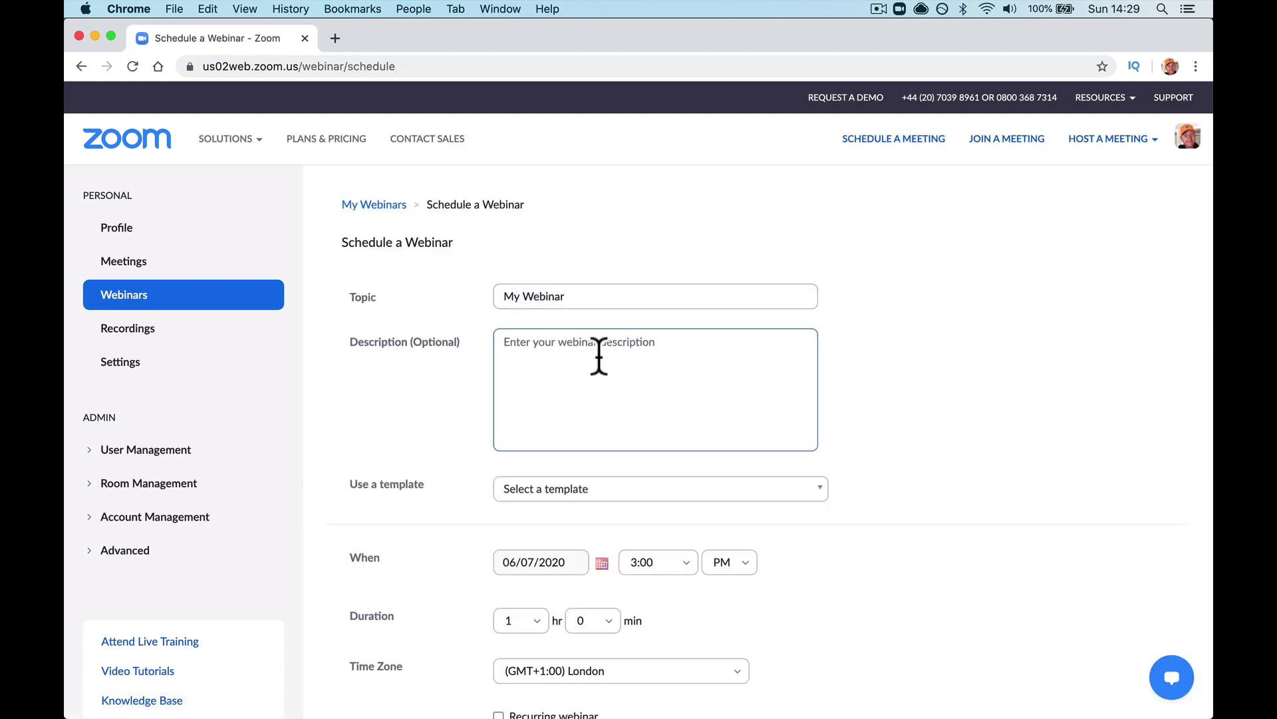
scroll(599, 356, down, 7)
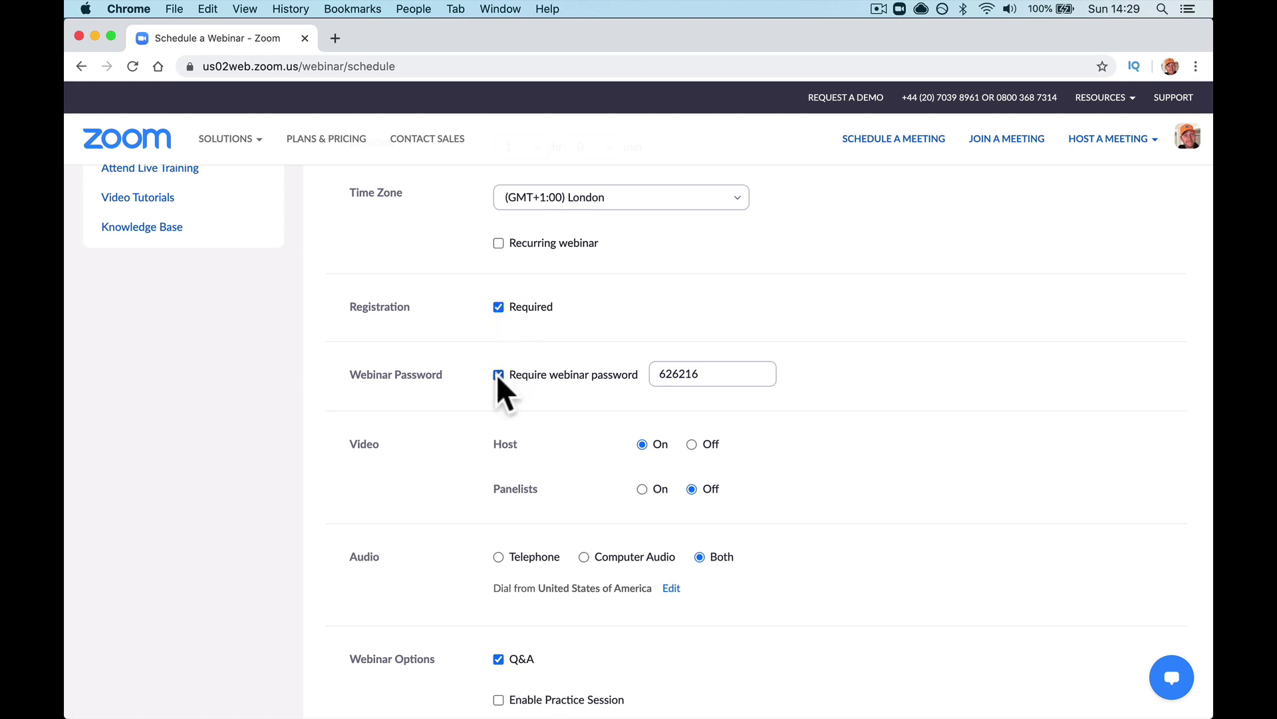
scroll(630, 399, down, 6)
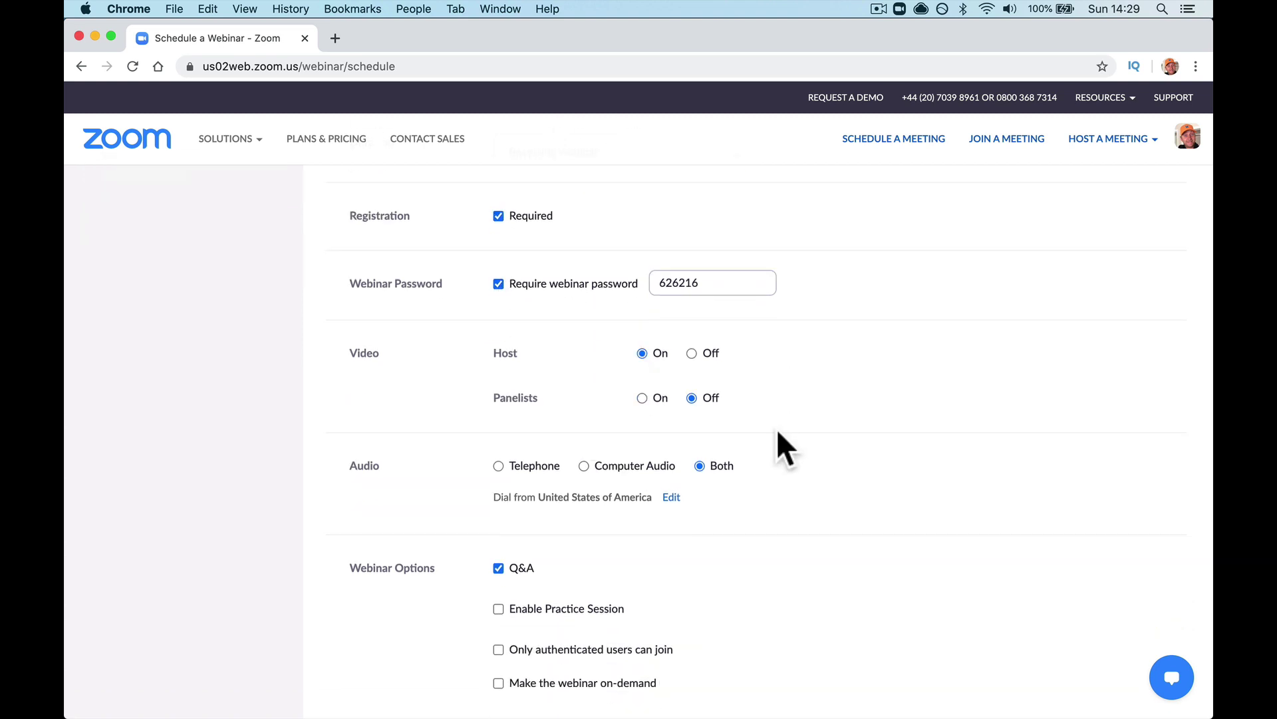
scroll(776, 428, up, 6)
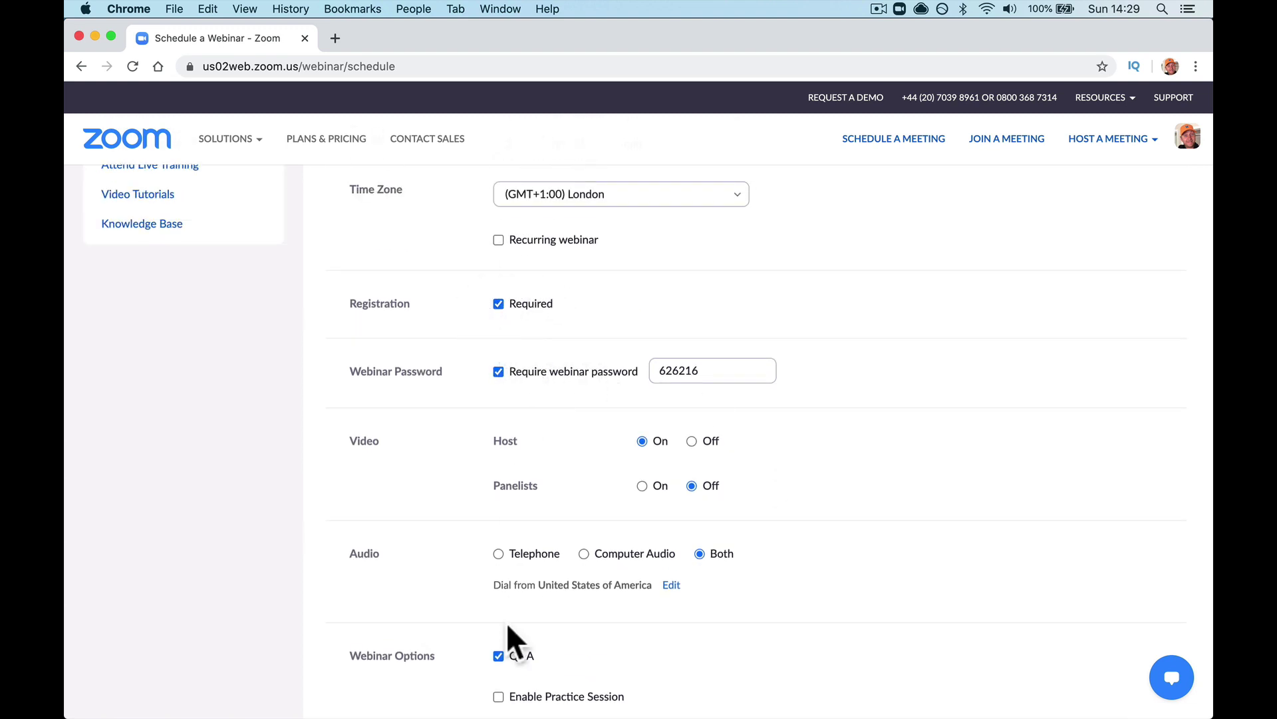
scroll(516, 668, down, 5)
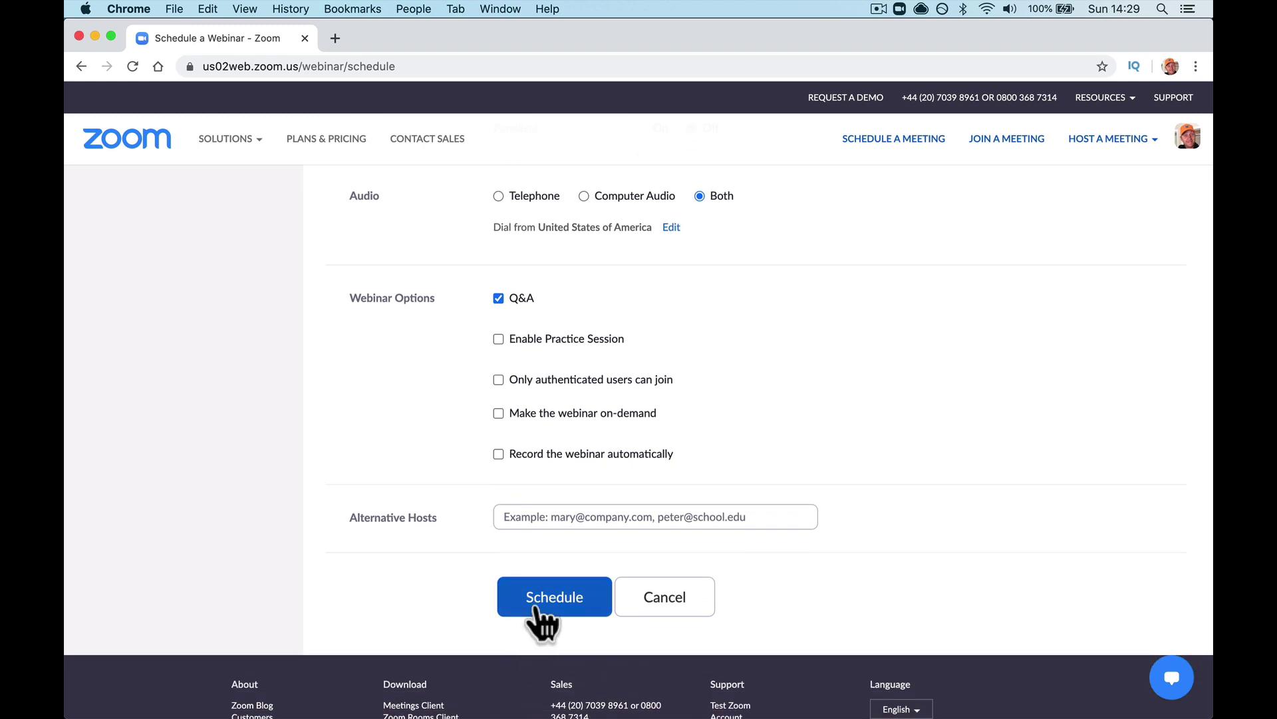
click(536, 601)
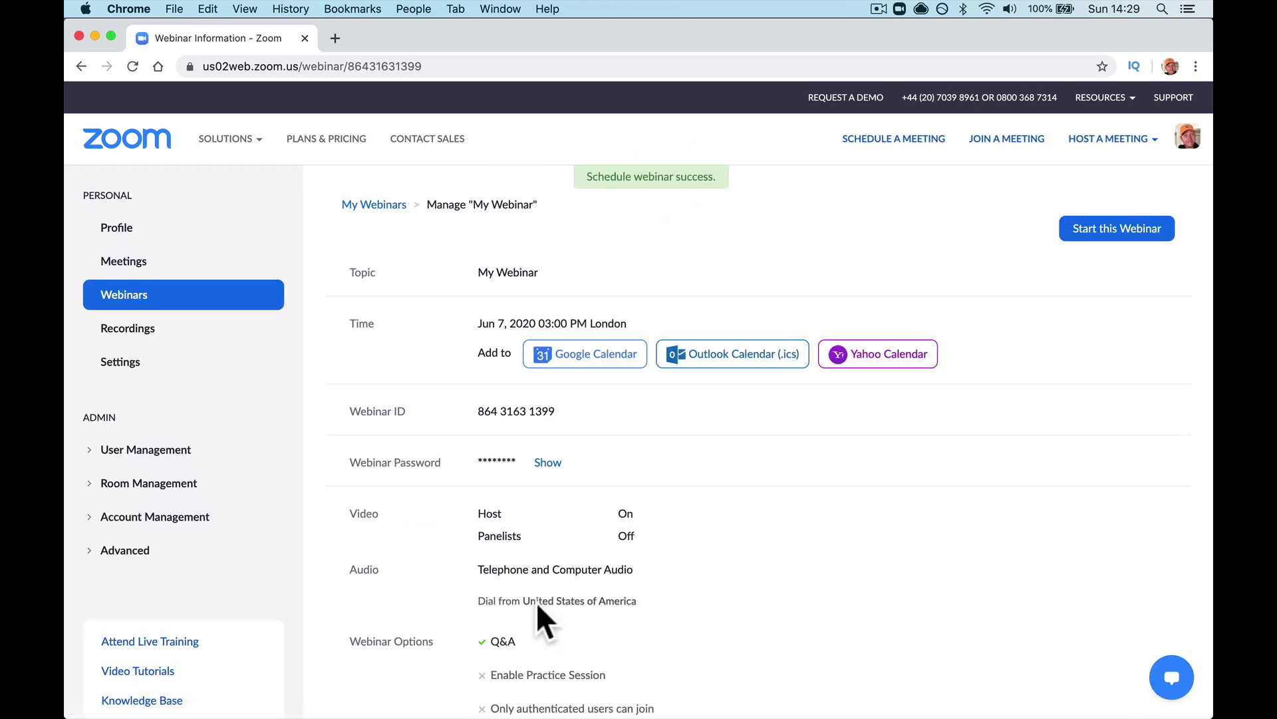
- Open the new webinar's registration settings for editing and review the approval, notification and other options
scroll(536, 602, down, 10)
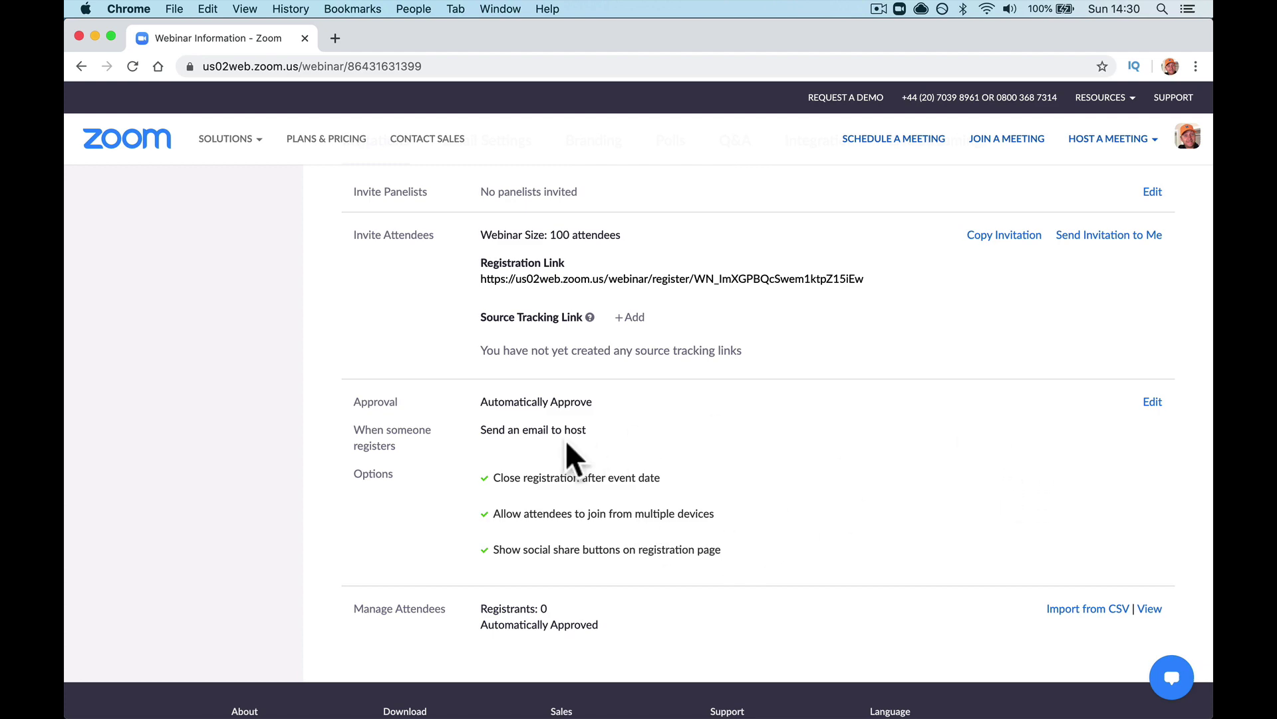
click(1151, 401)
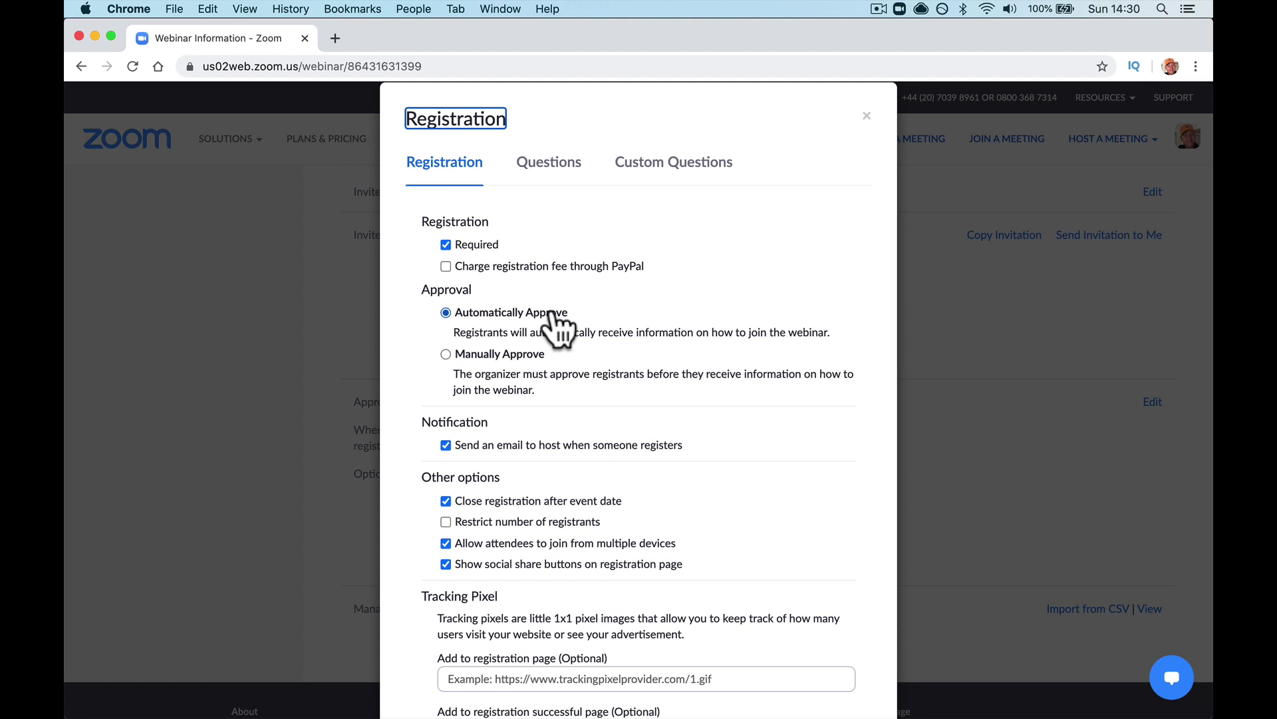
scroll(611, 325, down, 2)
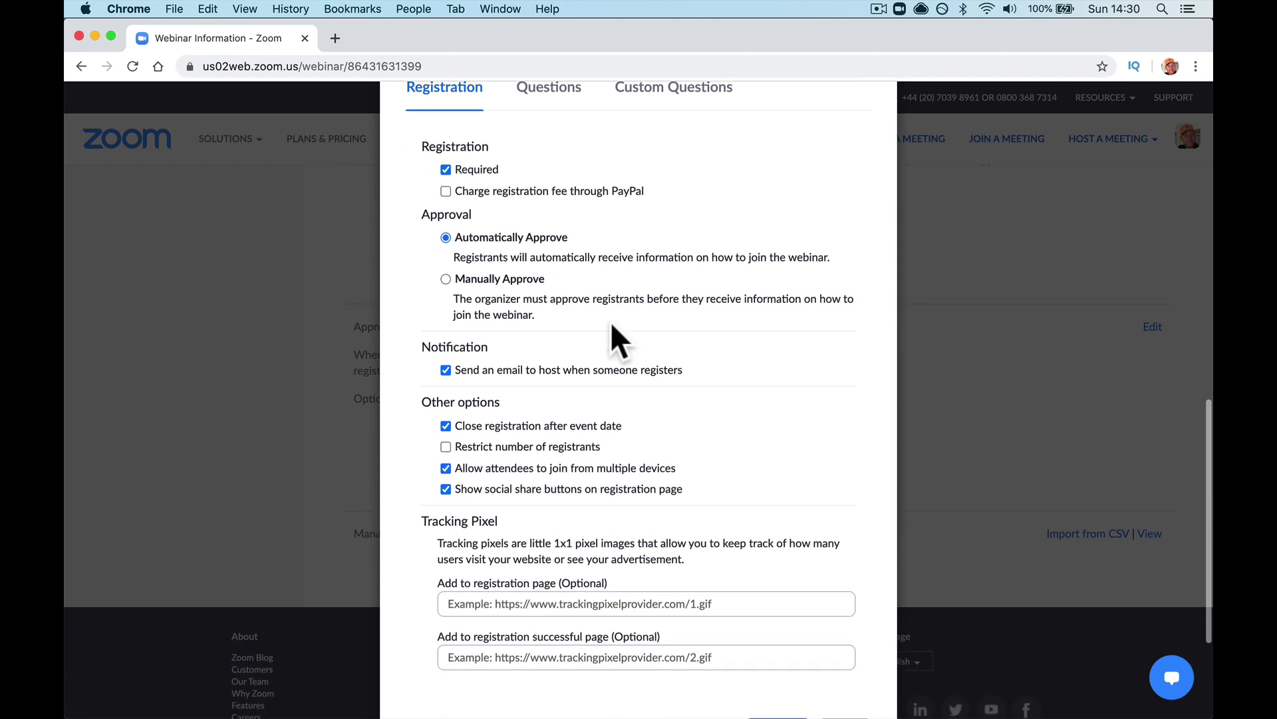
scroll(611, 324, down, 2)
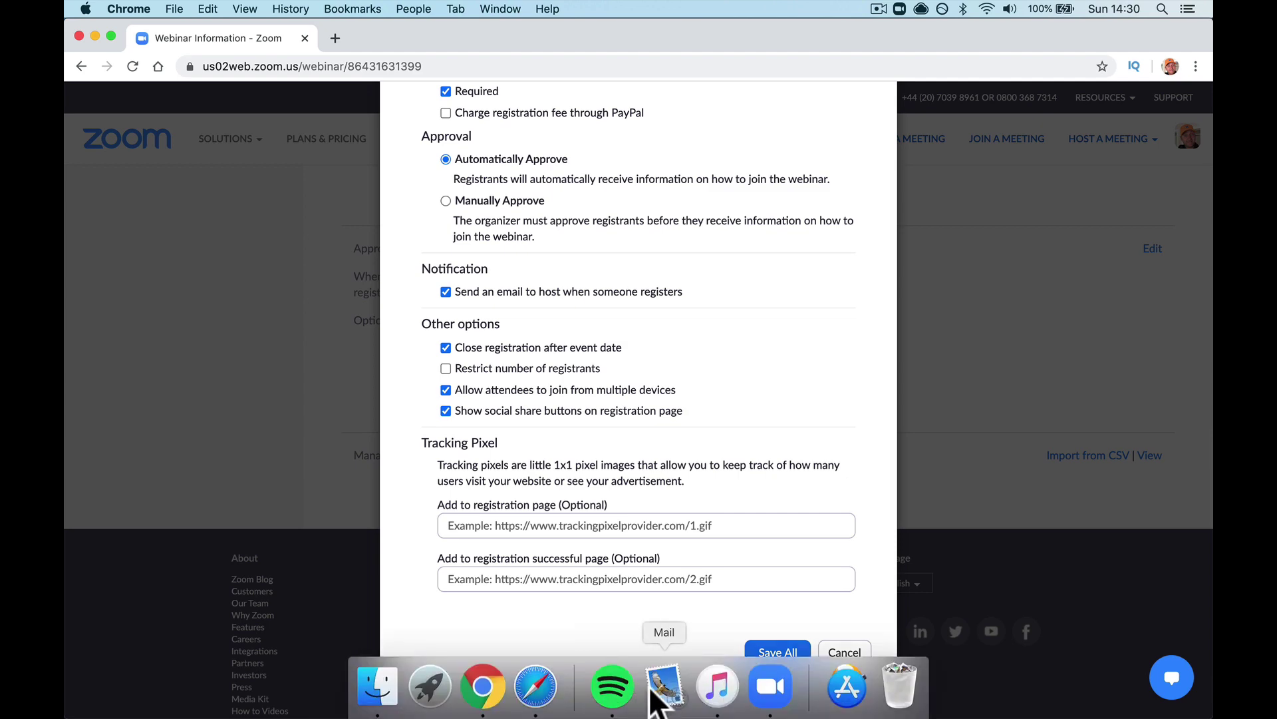
- Switch to Mail to view the My Webinar Test confirmation email, check the Zoom desktop client, and return to Chrome
click(656, 696)
click(374, 258)
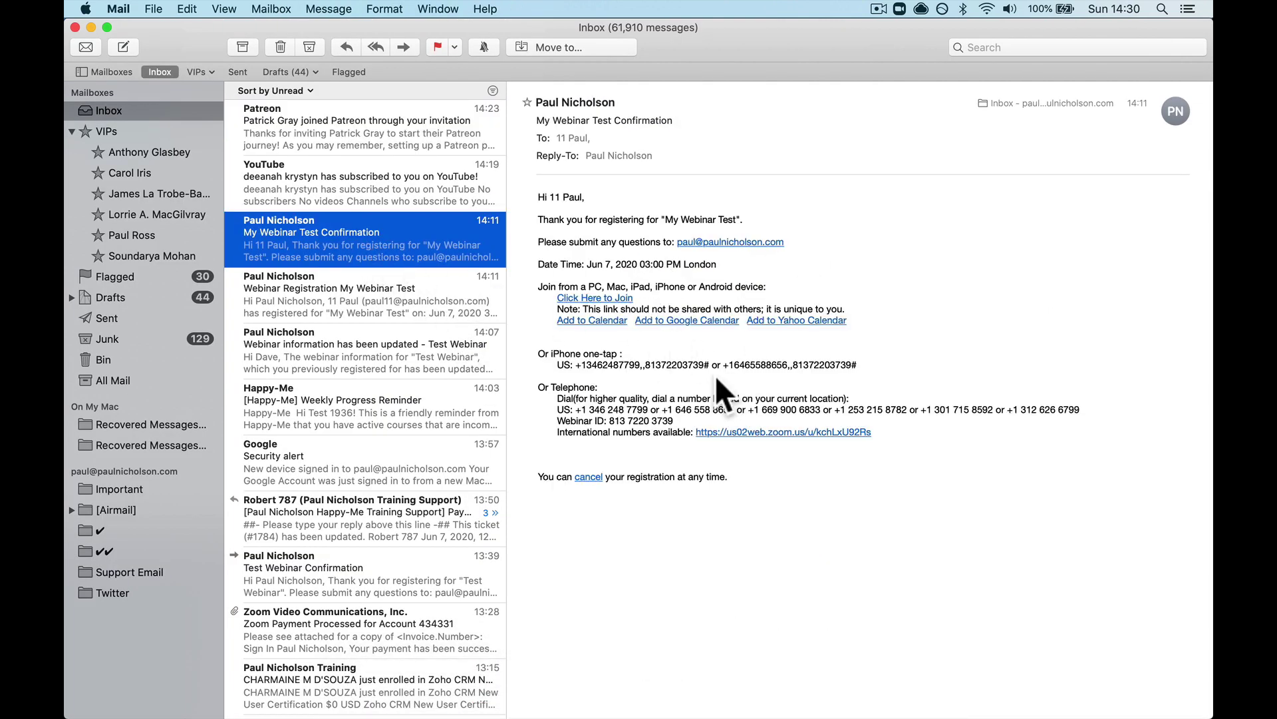
mouse_move(532, 698)
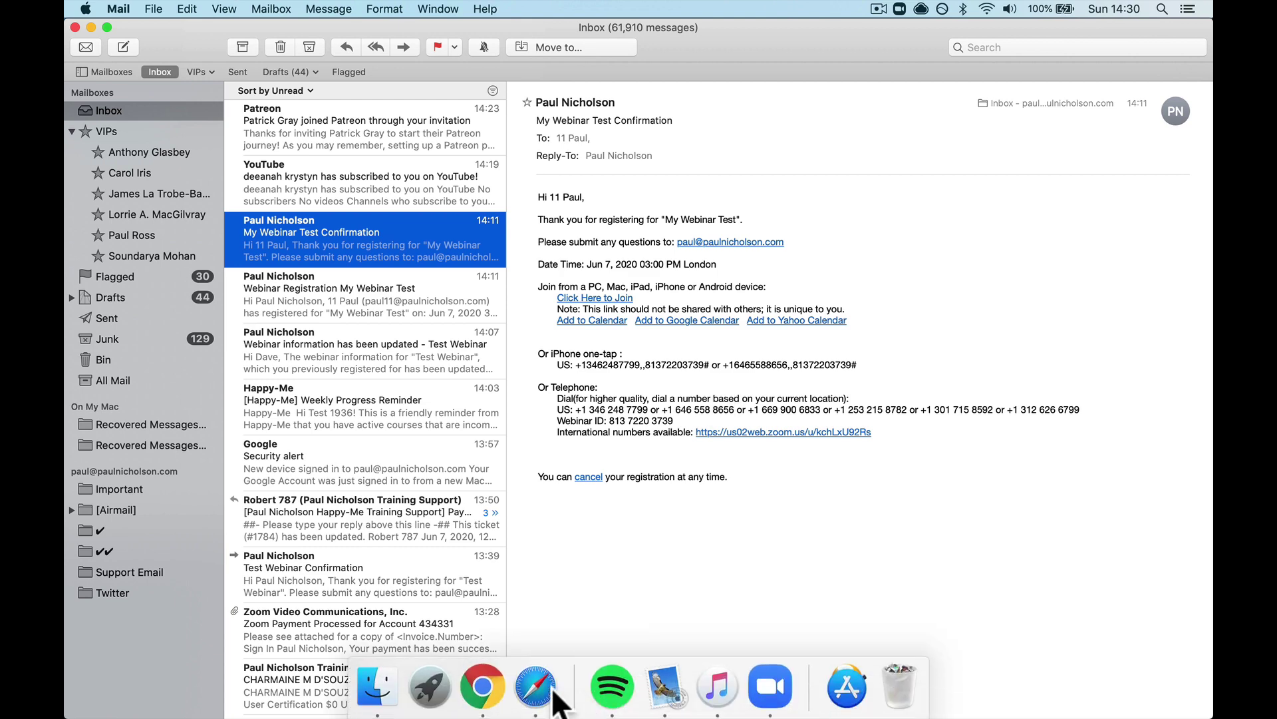
click(765, 692)
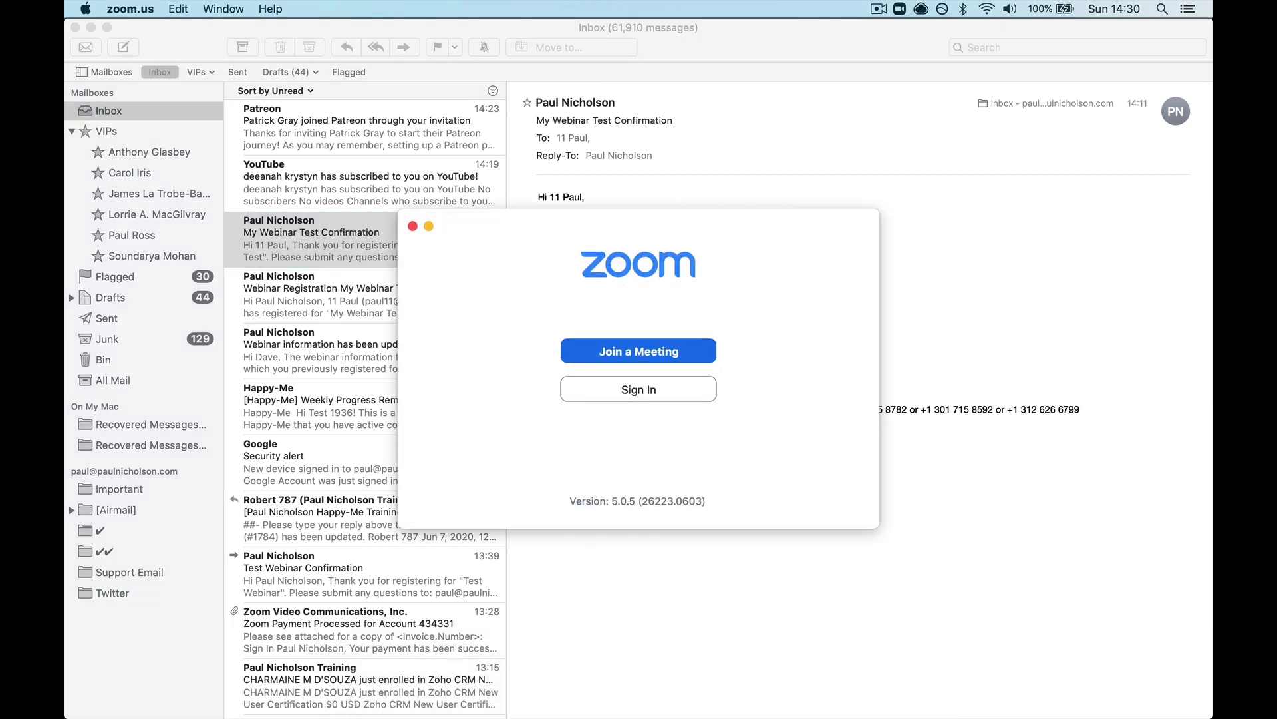
click(483, 692)
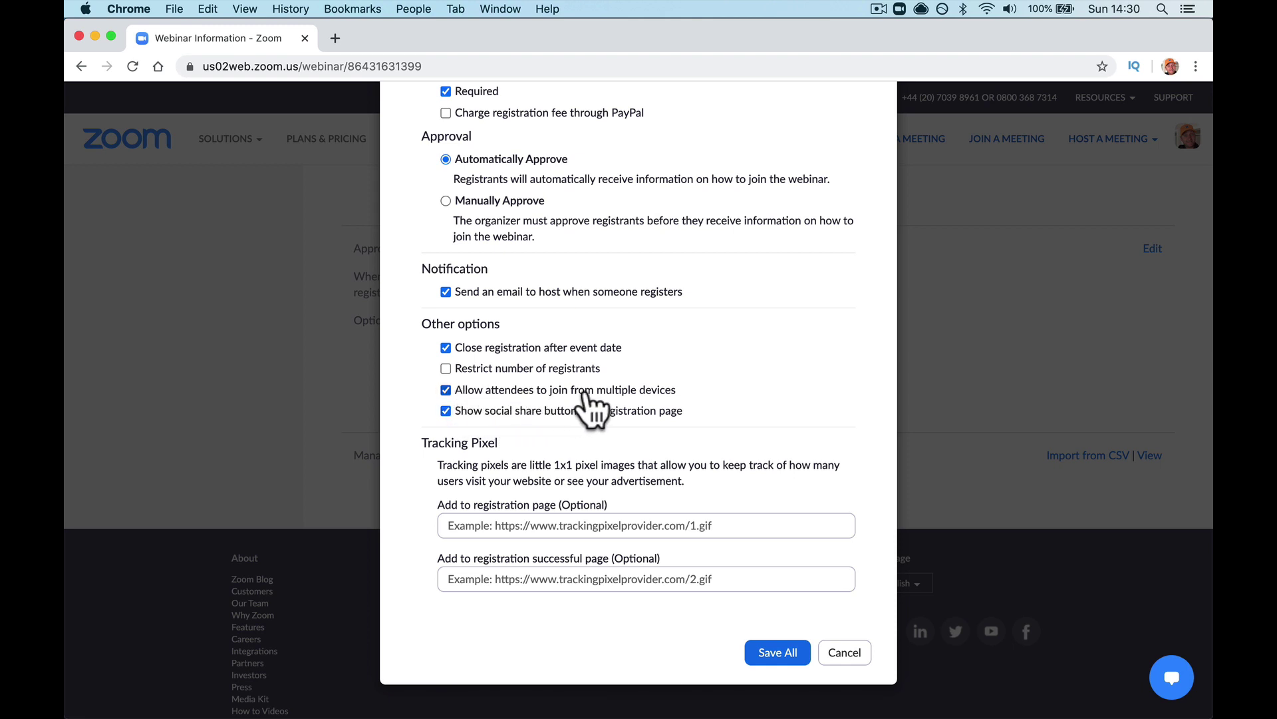
- Disallow attendees from joining the webinar from multiple devices and save the registration settings
click(499, 391)
click(772, 655)
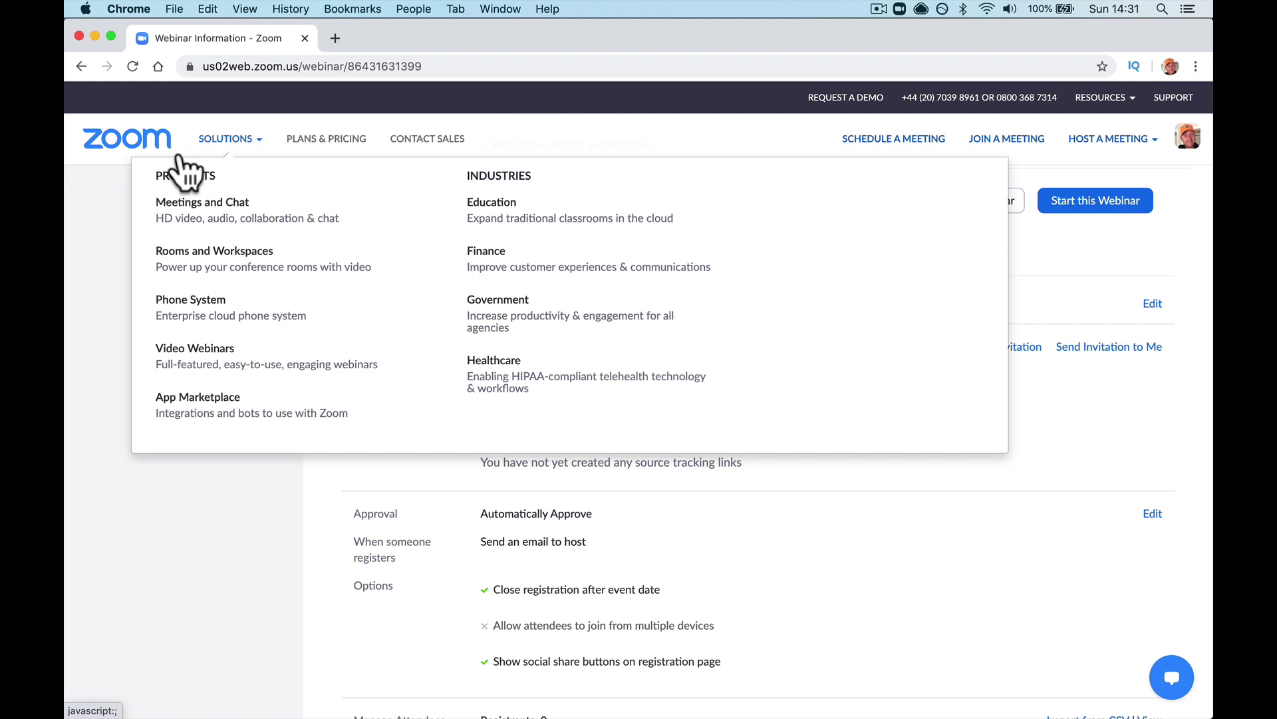
- Open the account-level Webinar Settings under Account Management
scroll(378, 633, left, 5)
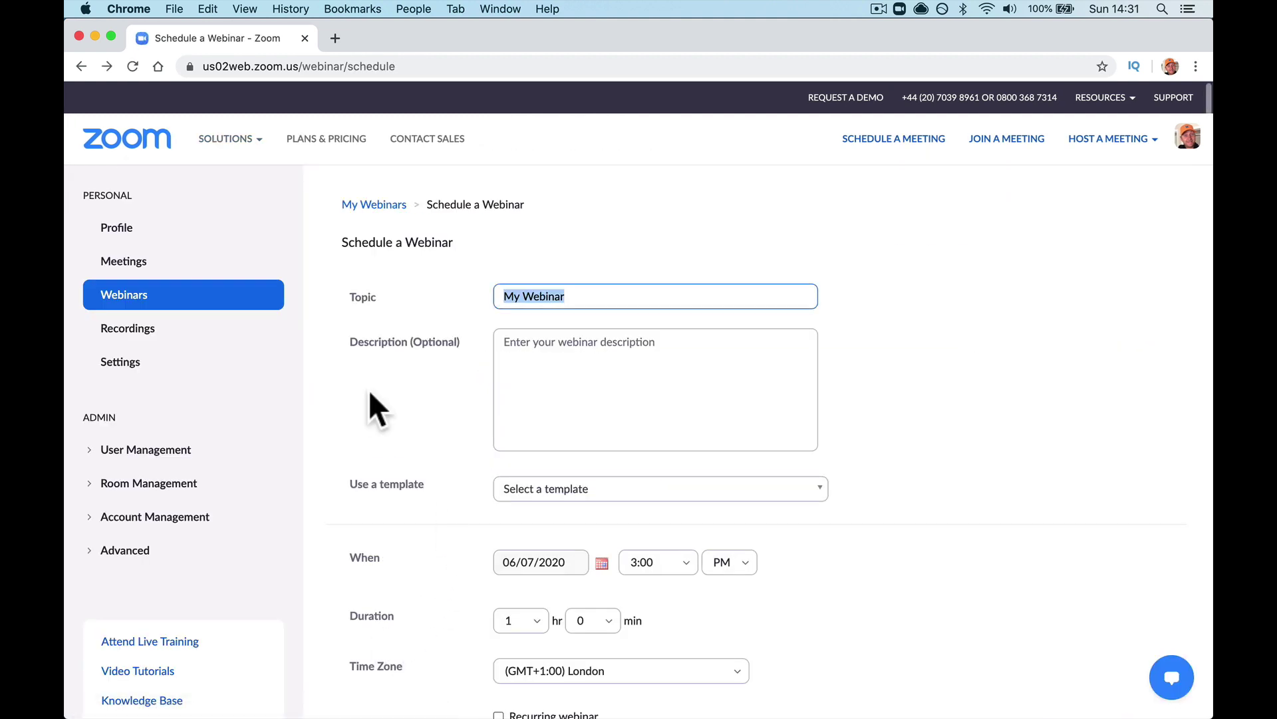
click(159, 552)
scroll(163, 567, down, 2)
scroll(158, 570, down, 2)
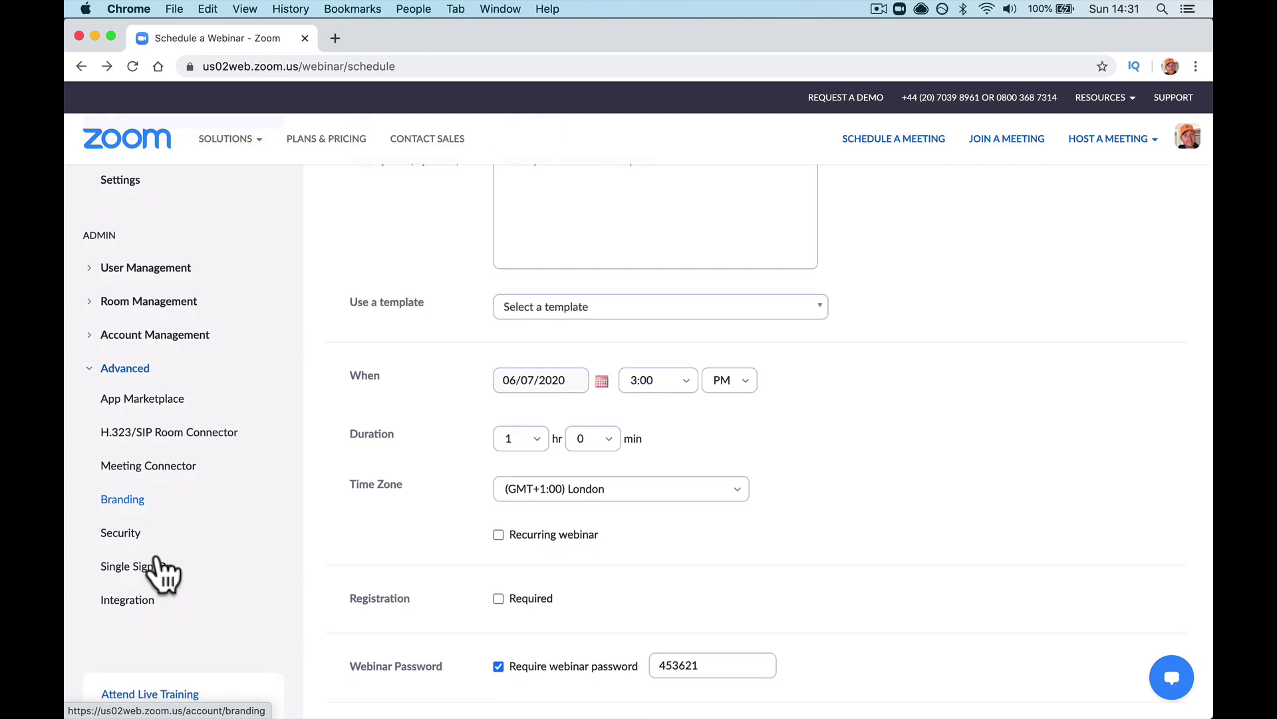
scroll(153, 433, up, 2)
click(154, 403)
scroll(186, 465, down, 3)
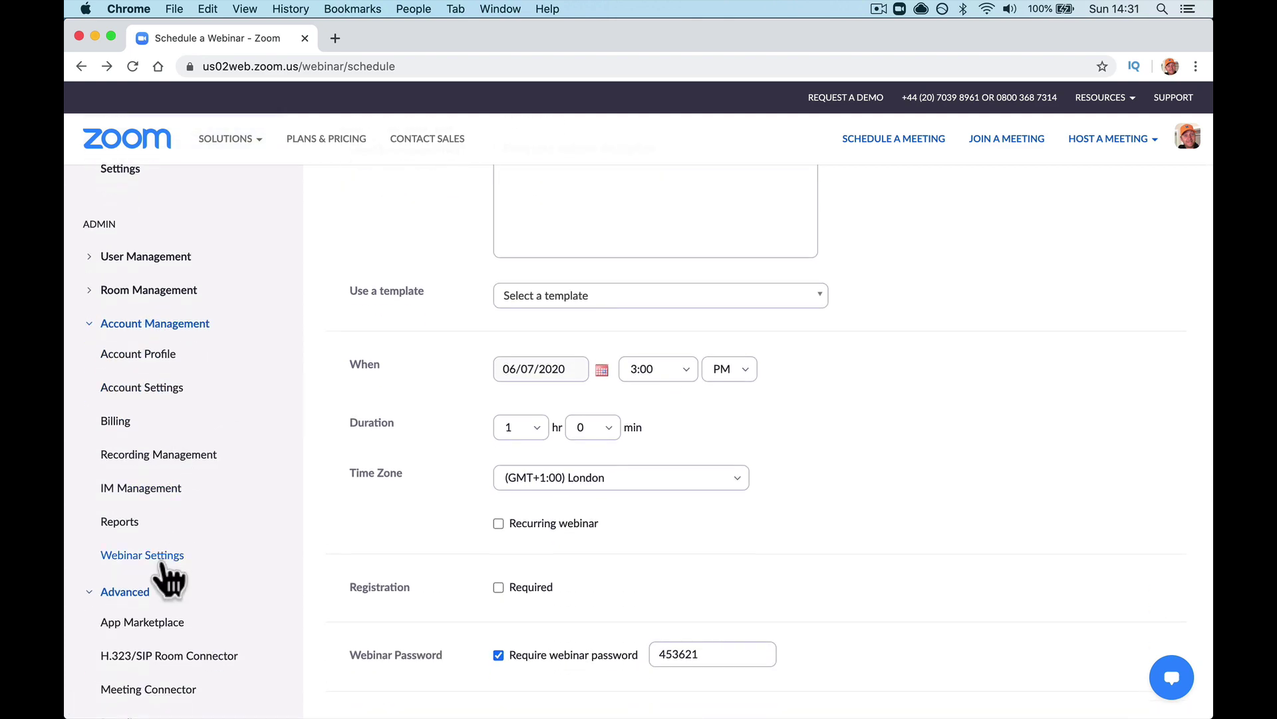
click(174, 557)
- In the account's Registration Settings, require registration with automatic approval, disallow joining from multiple devices, and save
scroll(664, 576, down, 15)
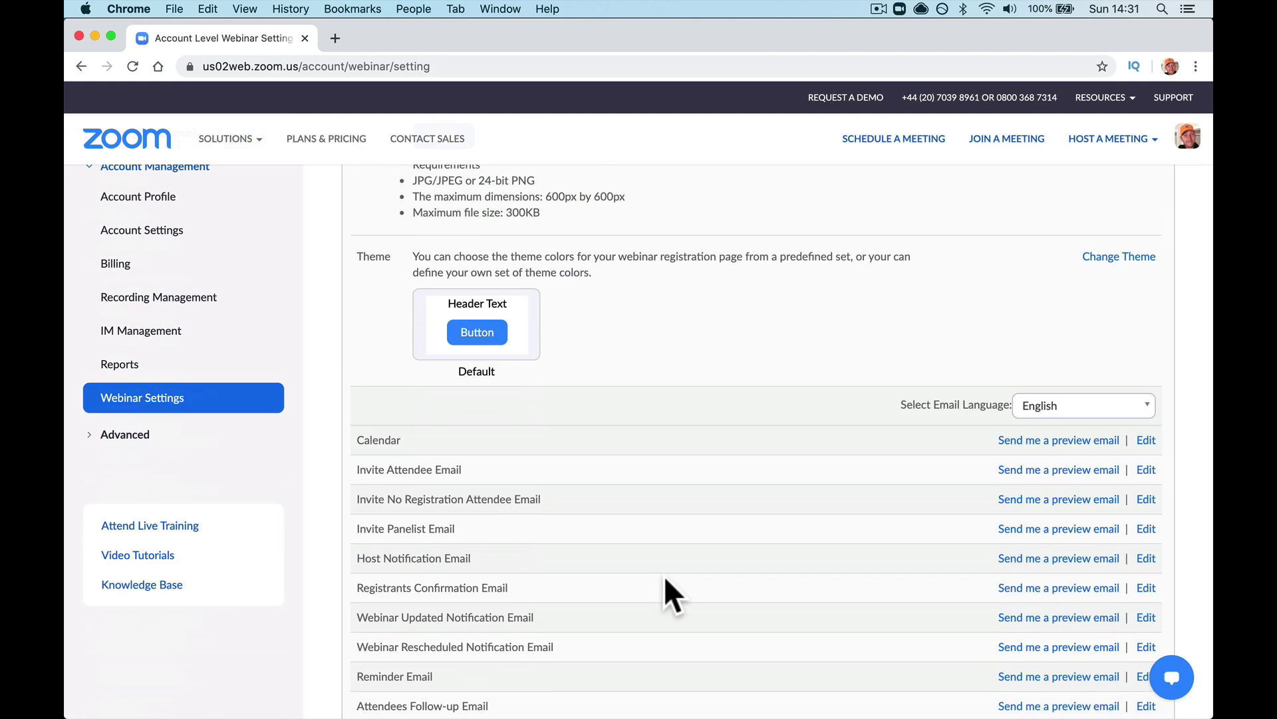
scroll(664, 577, down, 4)
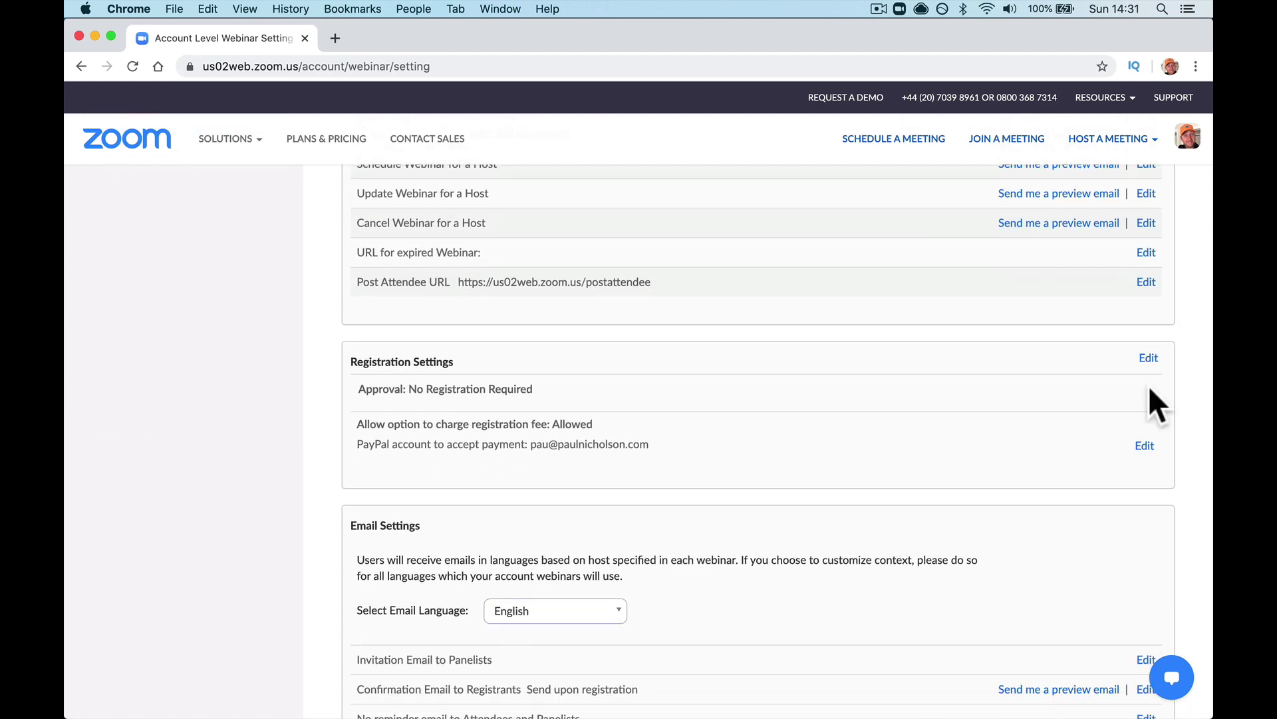
click(1147, 358)
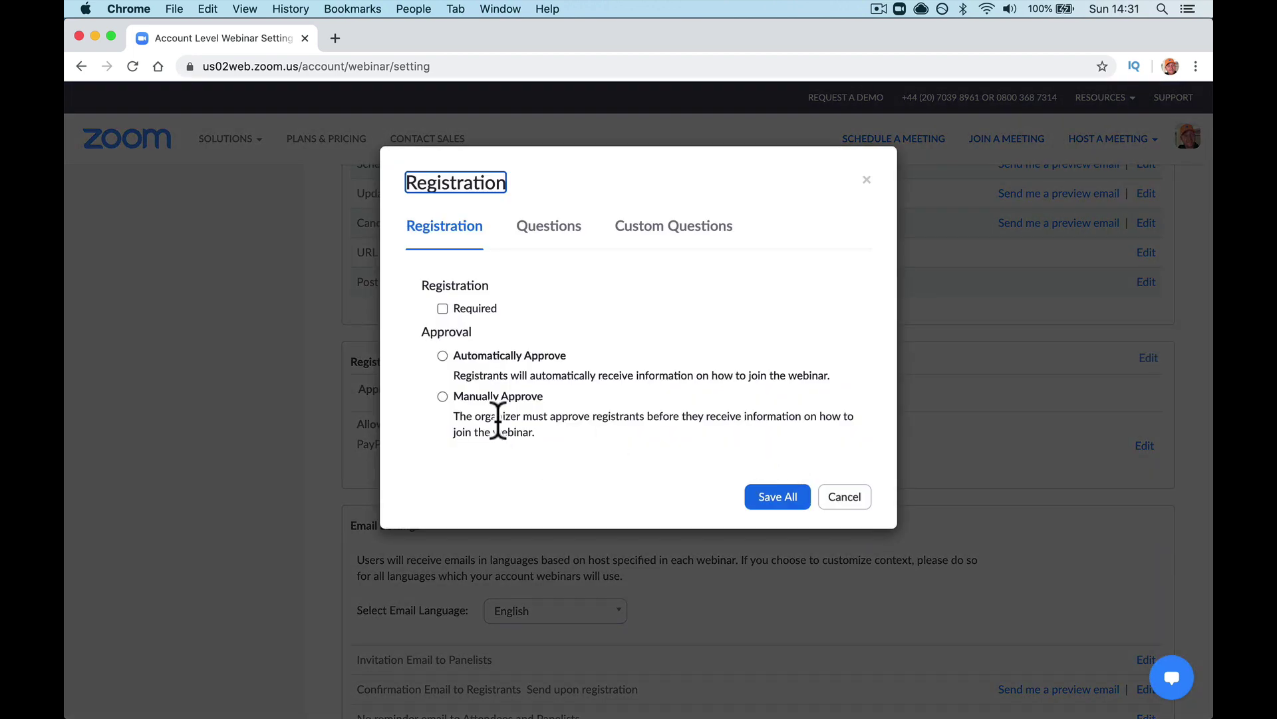
click(443, 308)
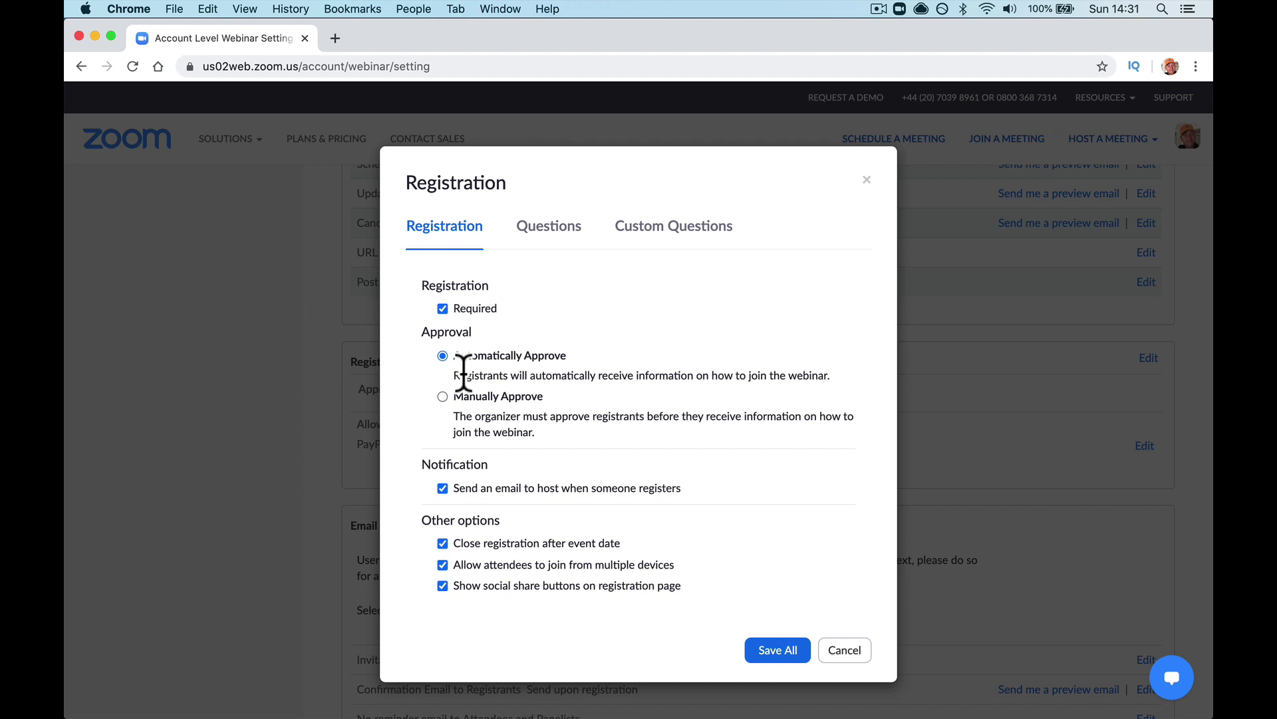
click(452, 564)
click(765, 652)
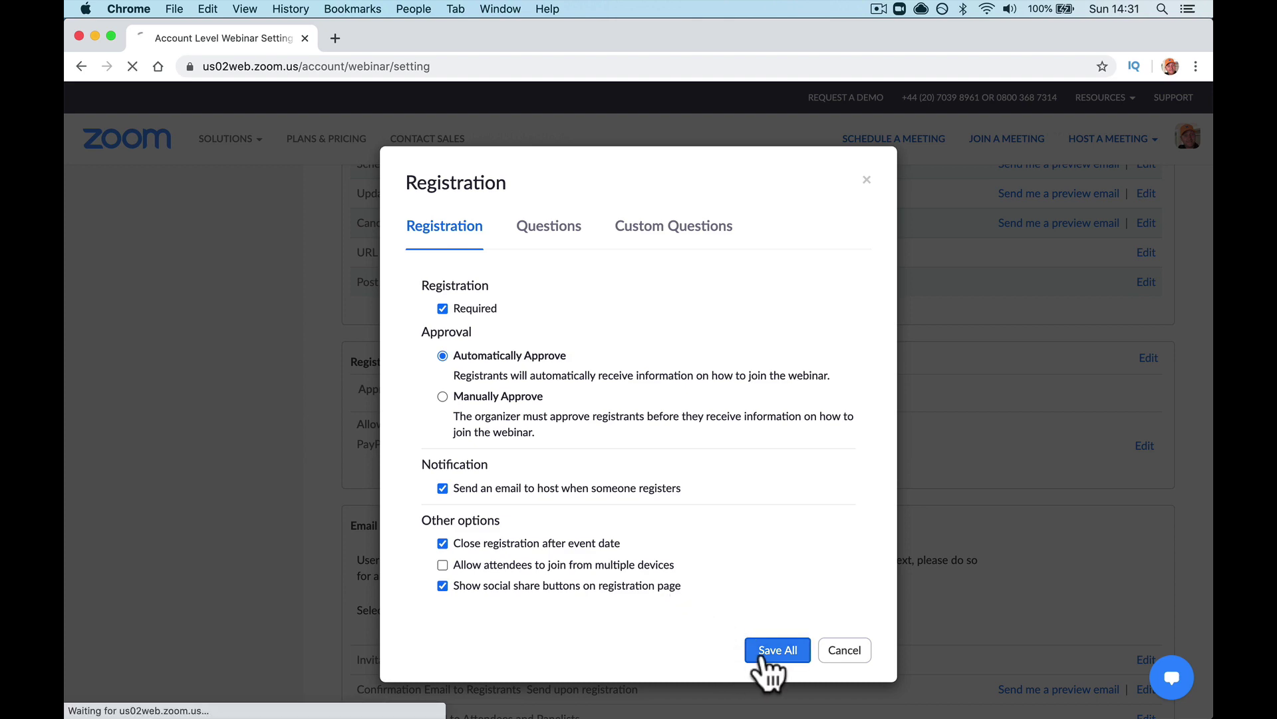
- Schedule another webinar with the default topic My Webinar, keeping the prefilled registration, password, video and audio options
scroll(472, 444, up, 15)
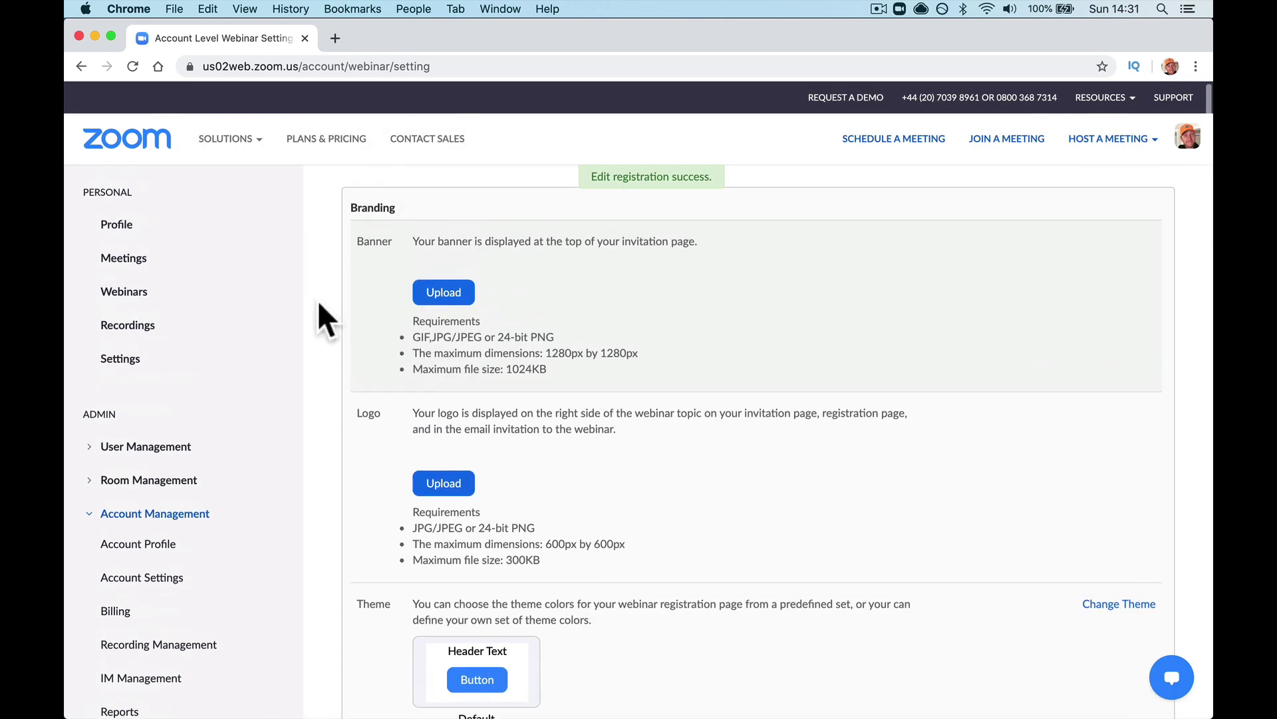
click(137, 297)
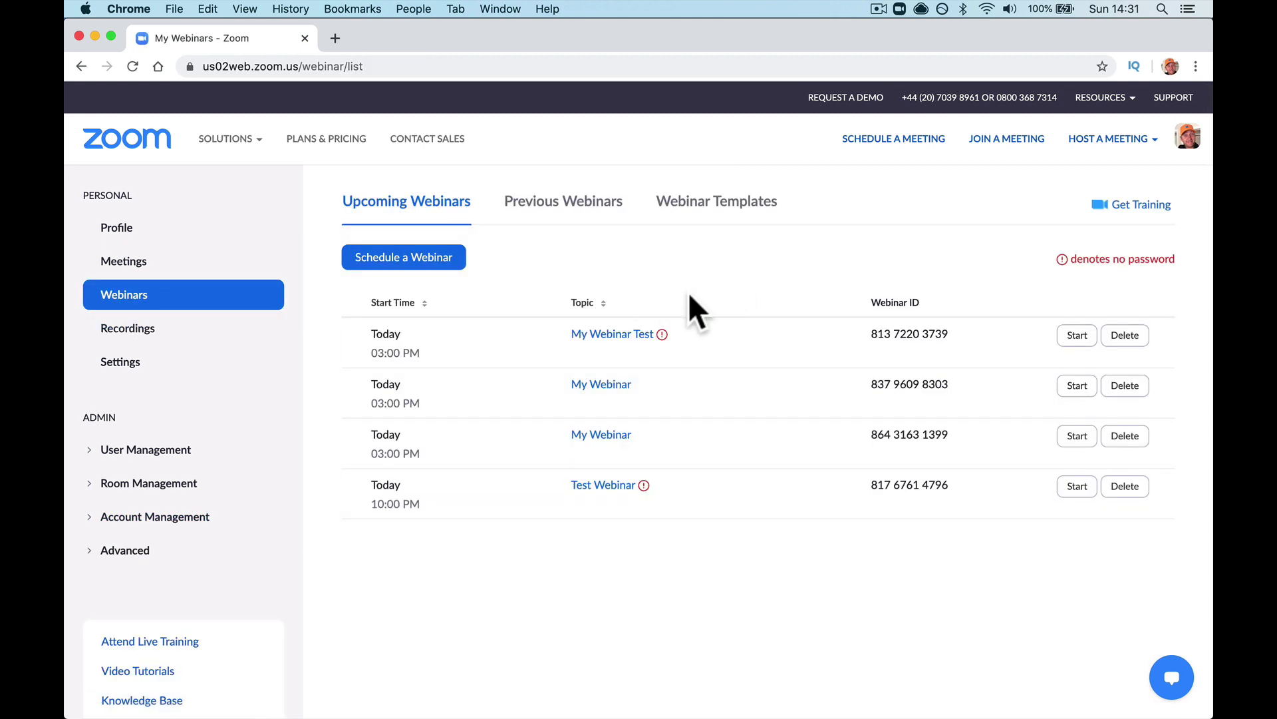
click(445, 269)
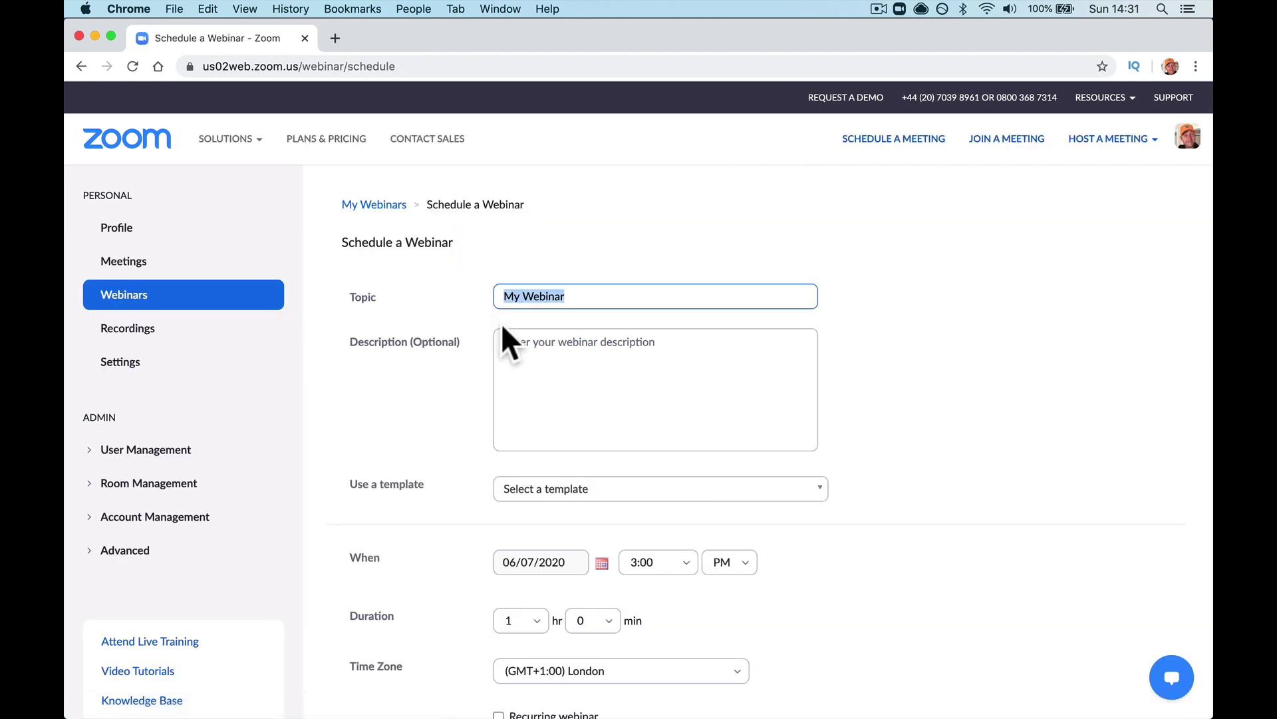
scroll(502, 326, down, 10)
scroll(501, 322, down, 2)
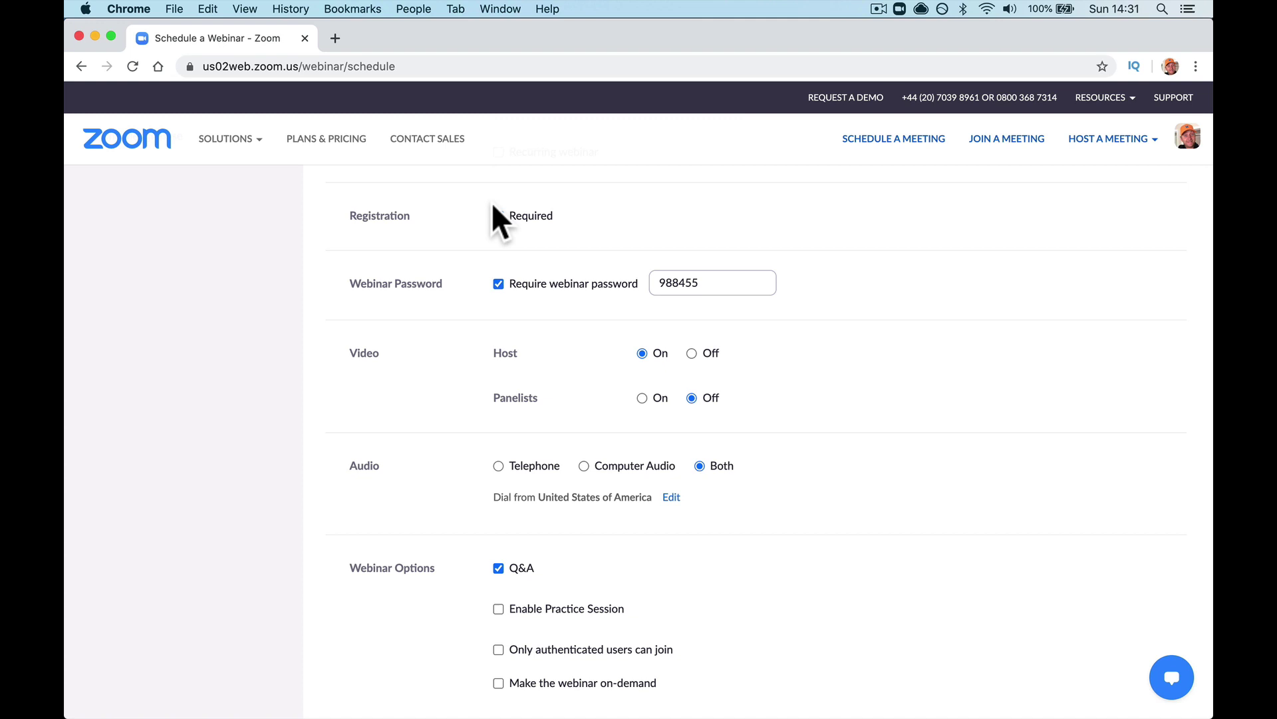
scroll(547, 299, down, 3)
scroll(552, 345, down, 4)
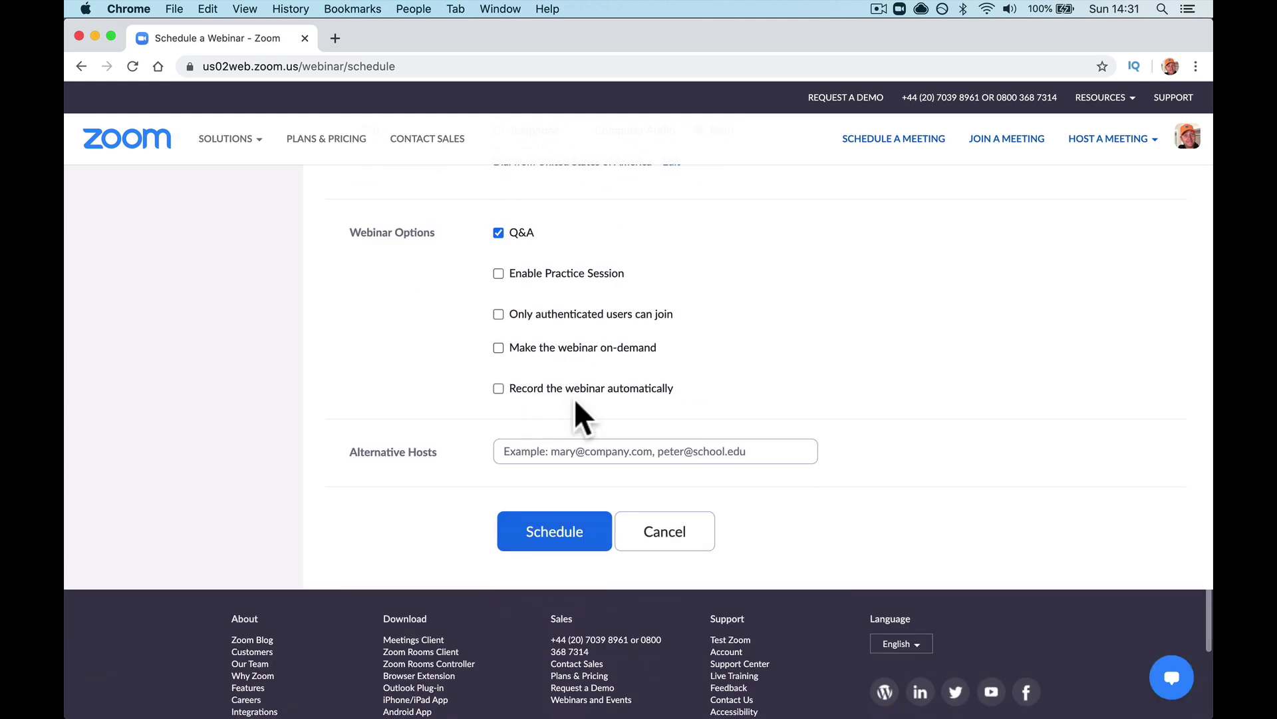
scroll(583, 425, up, 6)
scroll(576, 412, up, 5)
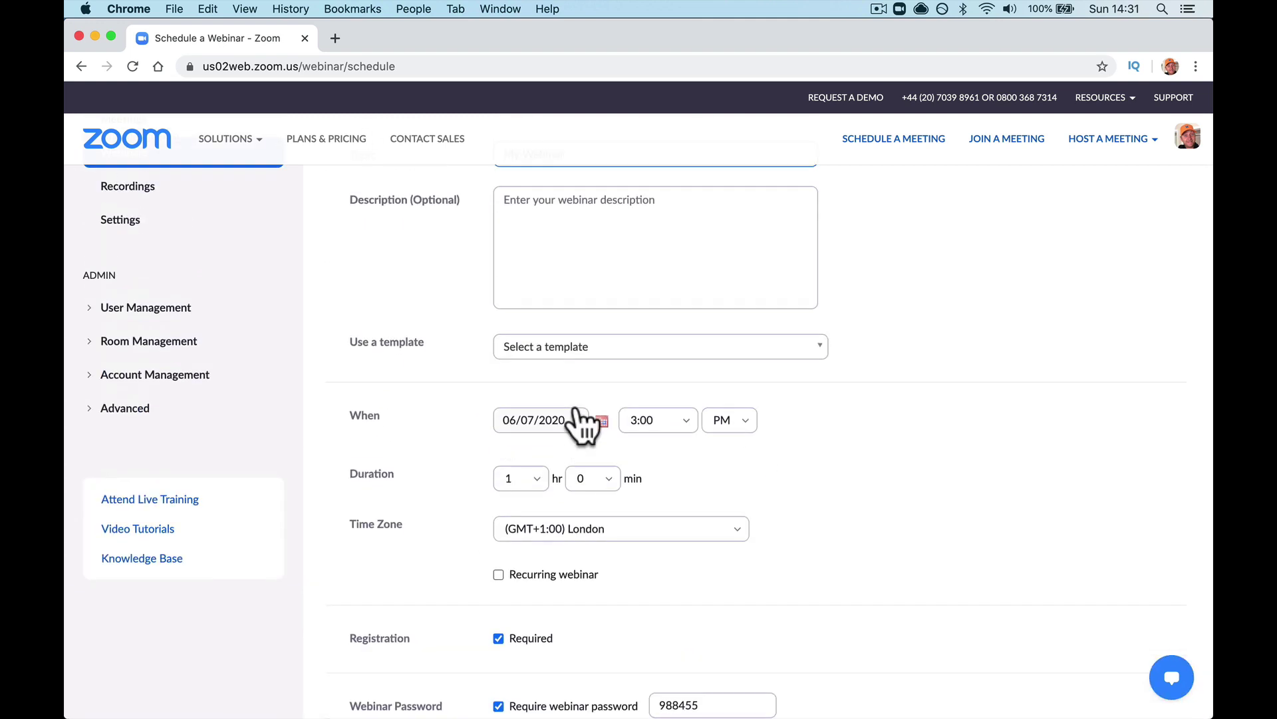
scroll(562, 622, up, 3)
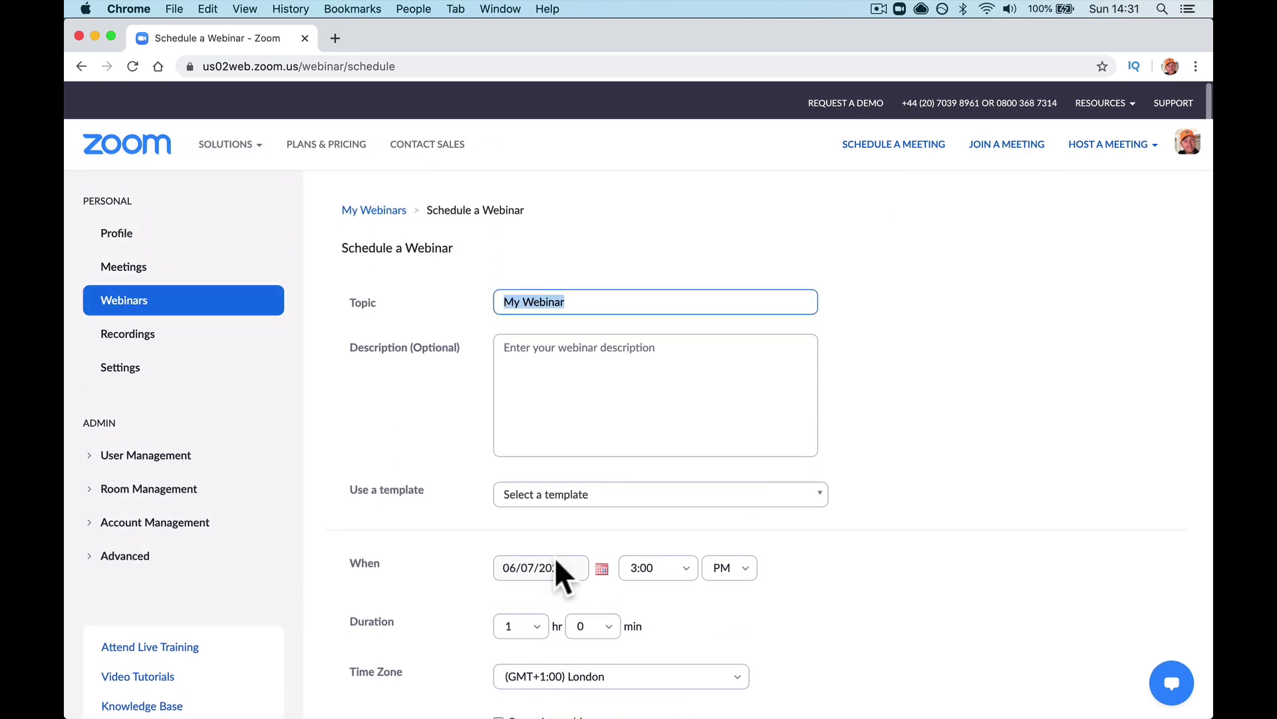
scroll(562, 570, down, 8)
scroll(549, 493, down, 8)
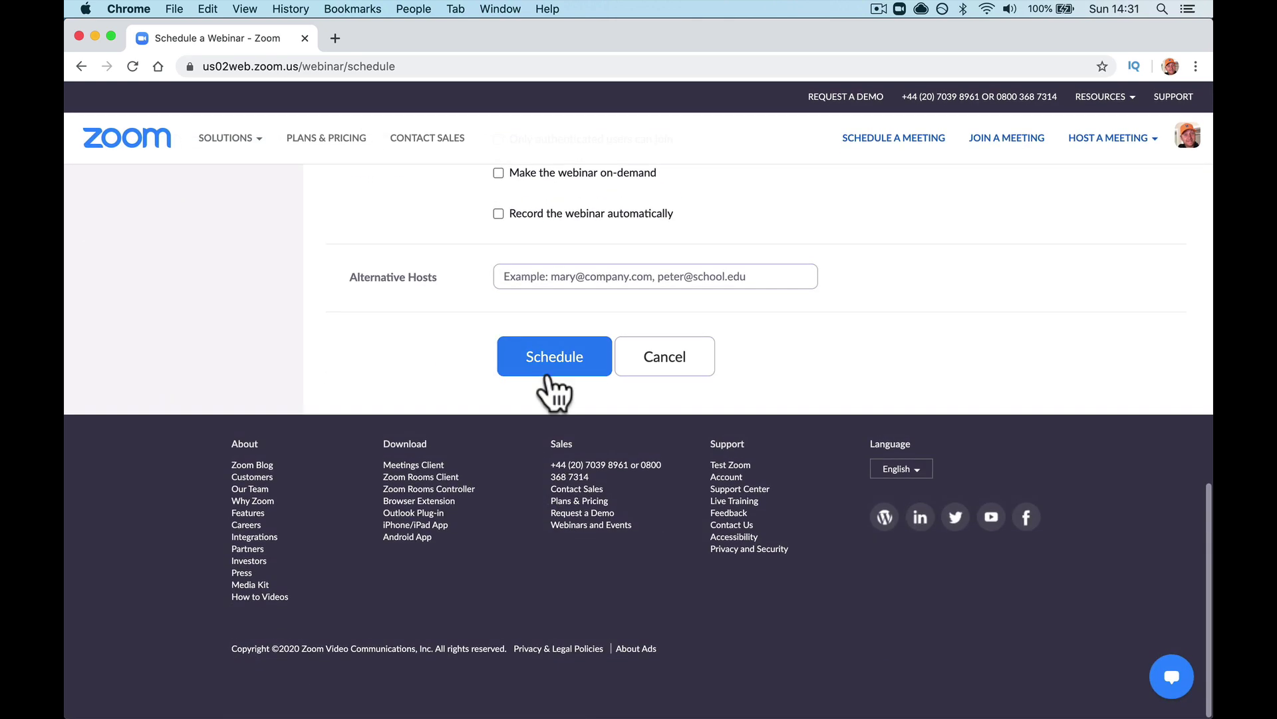
click(549, 369)
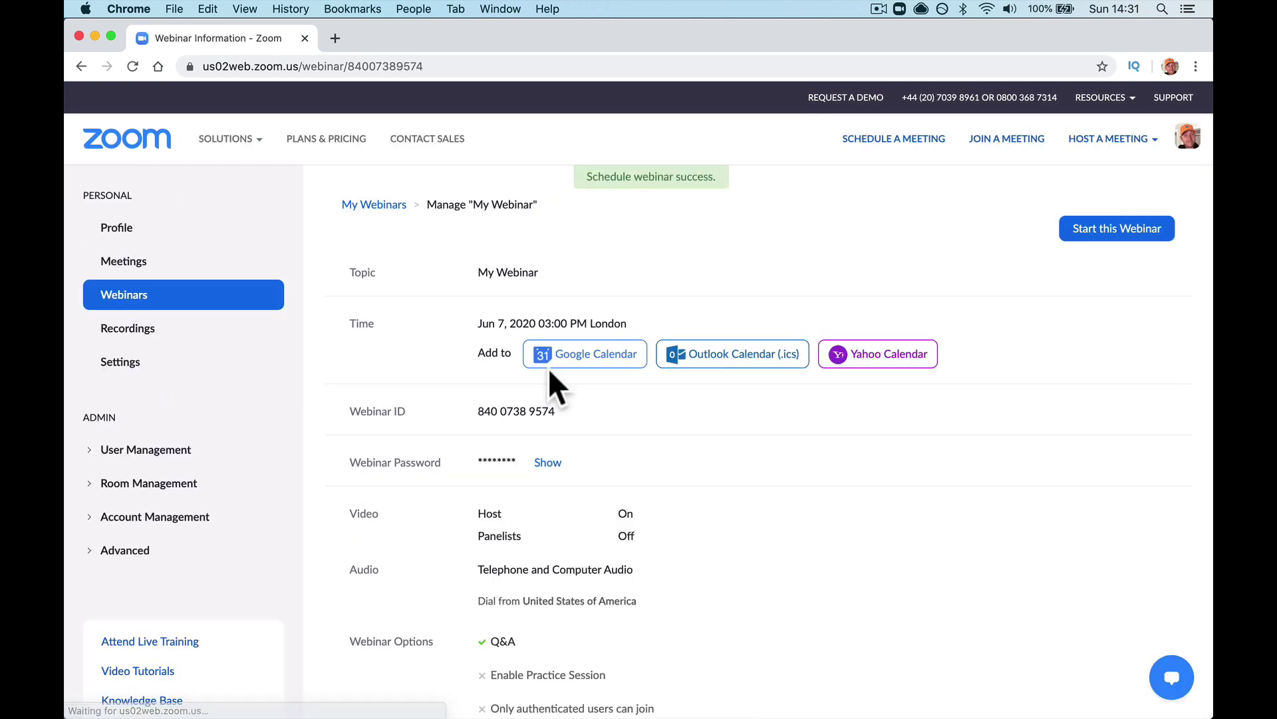
- Check the approval and multiple-device options in the new webinar's invitation details
scroll(548, 369, down, 10)
scroll(548, 369, up, 4)
scroll(548, 369, down, 5)
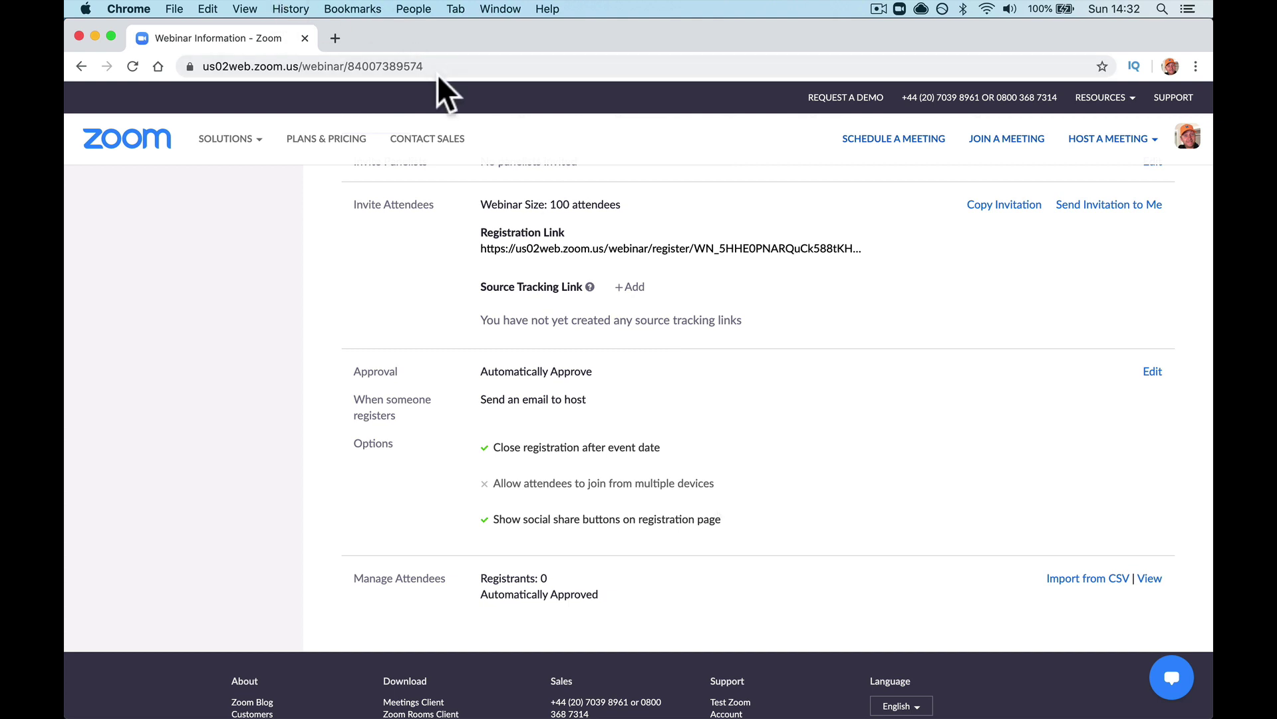
- Go to pnuk.co/zoomtraining and look through the curriculum of the free Zoom training course
click(421, 67)
text(p)
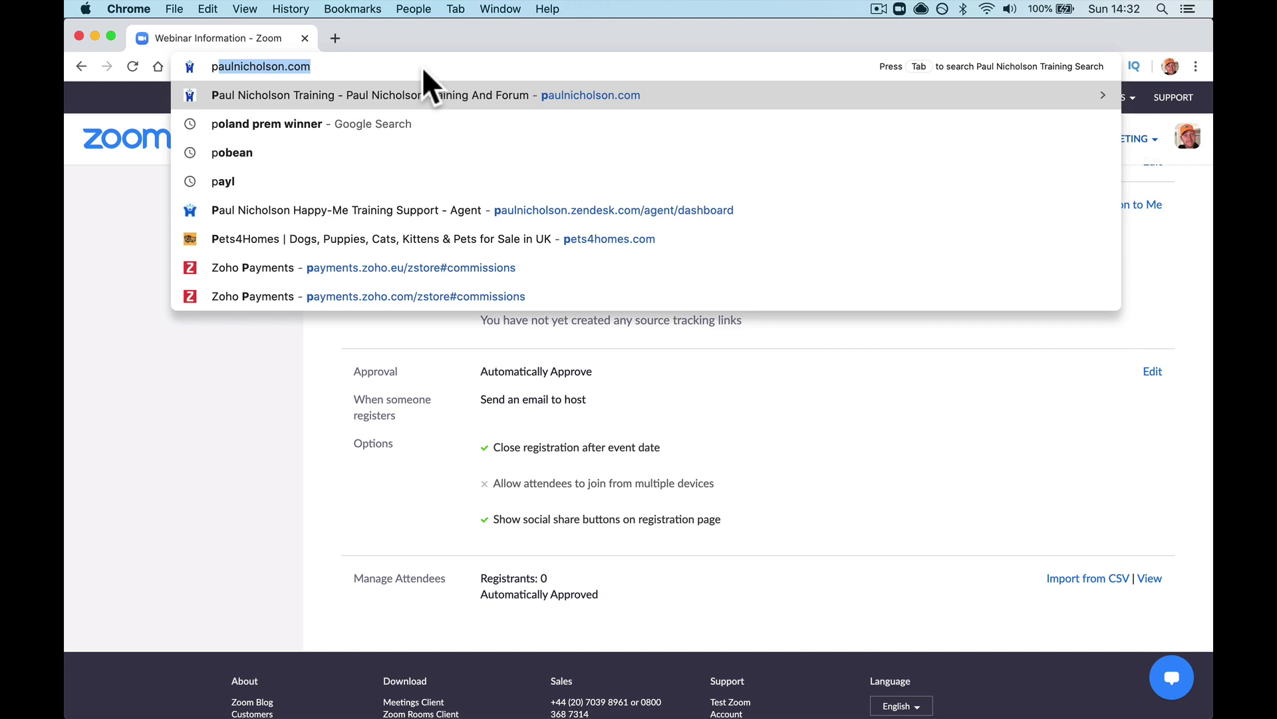
text(nuk.co/zoo)
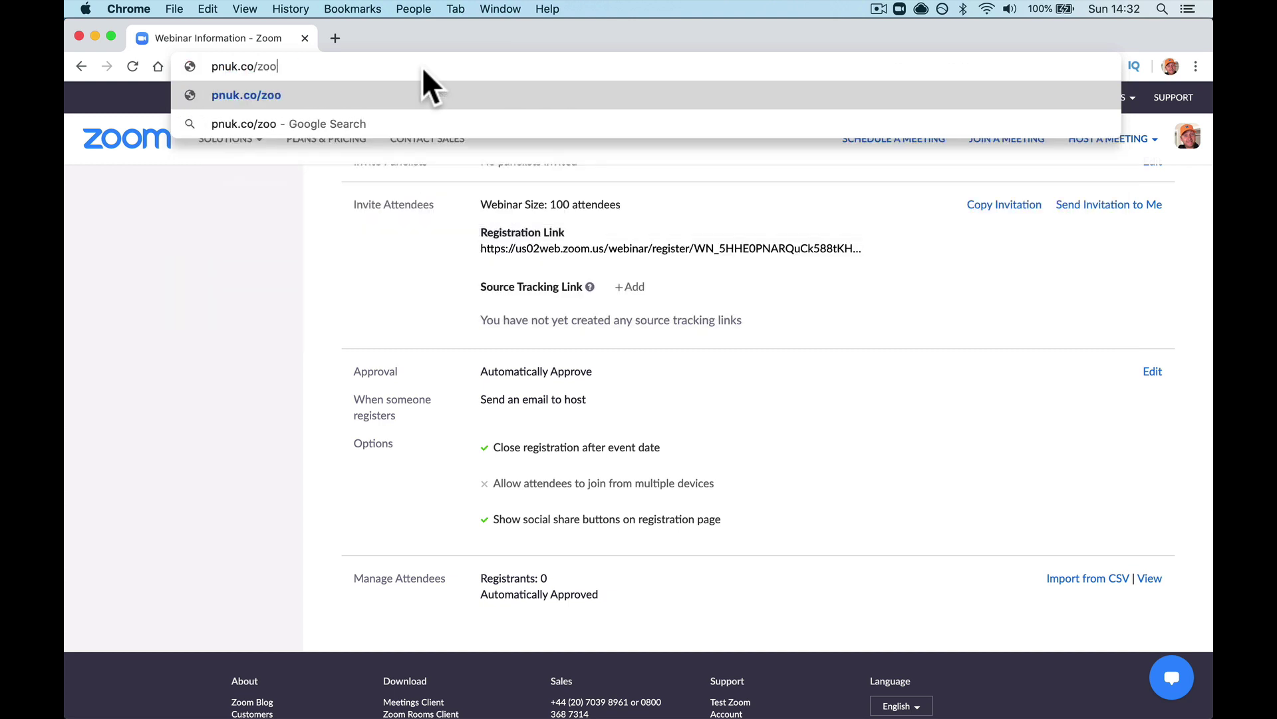
text(mtraining)
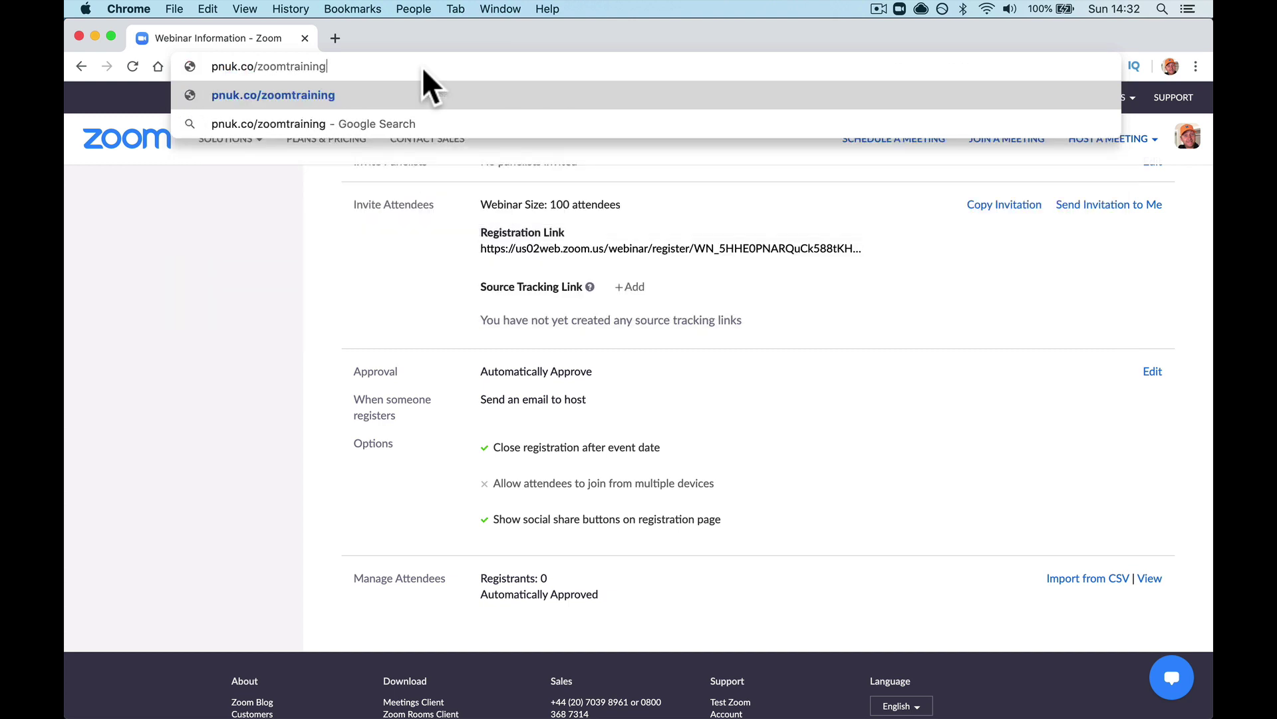
key(Return)
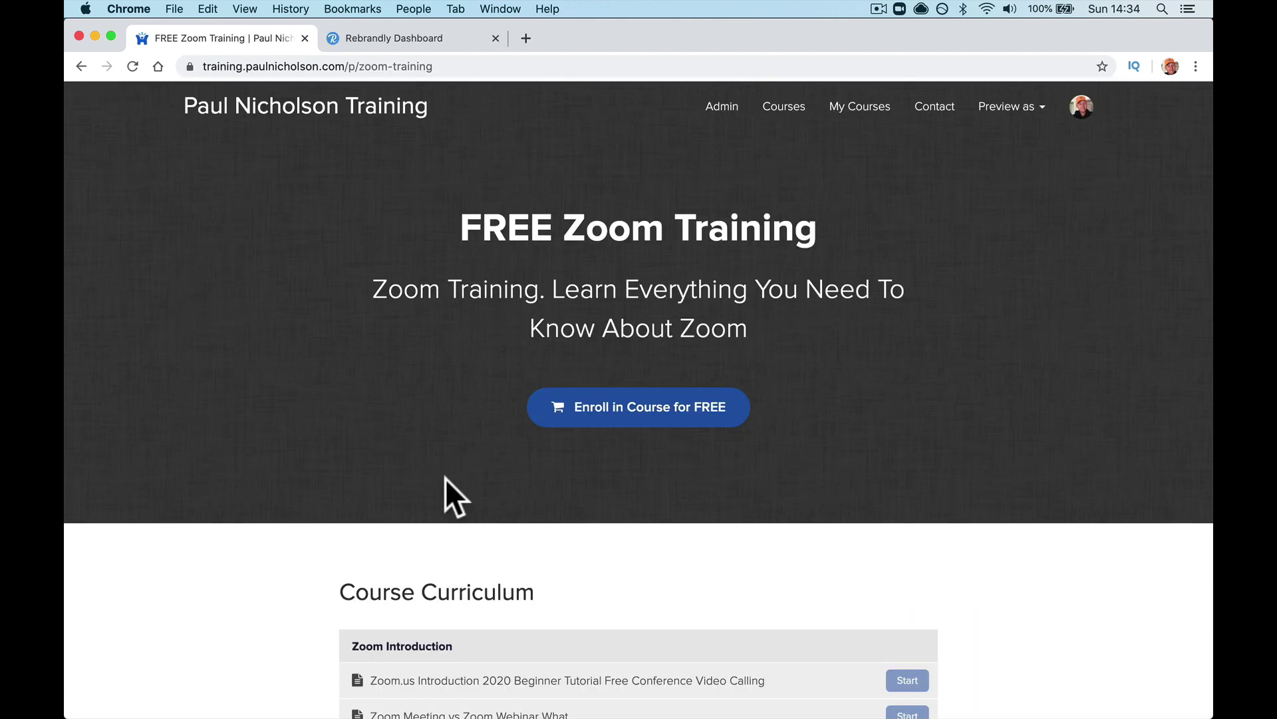
scroll(445, 479, down, 15)
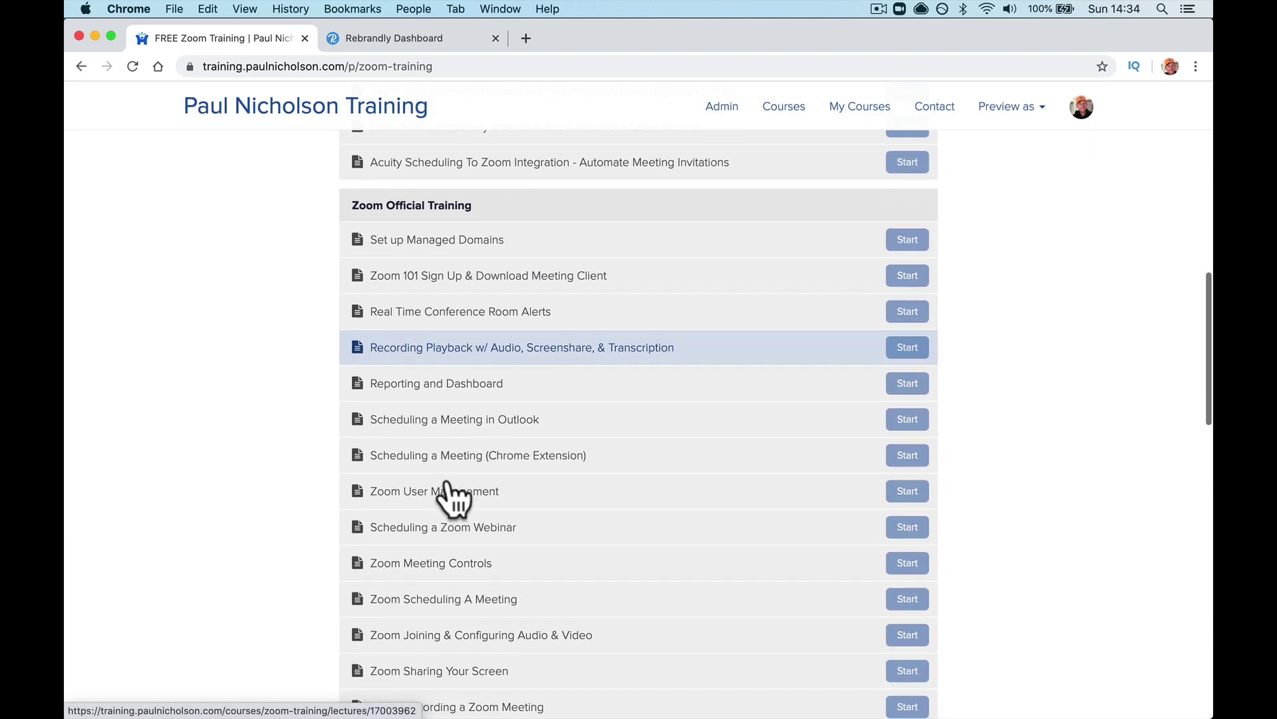
scroll(455, 496, down, 7)
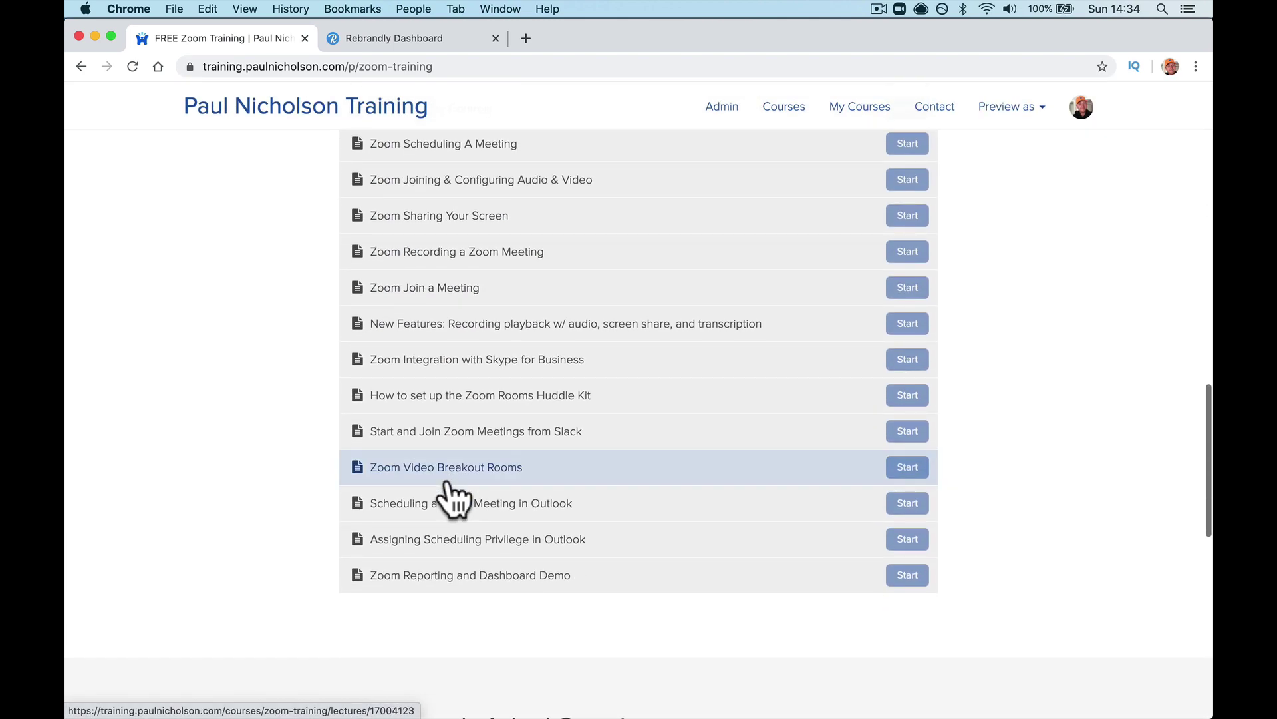
scroll(456, 496, up, 20)
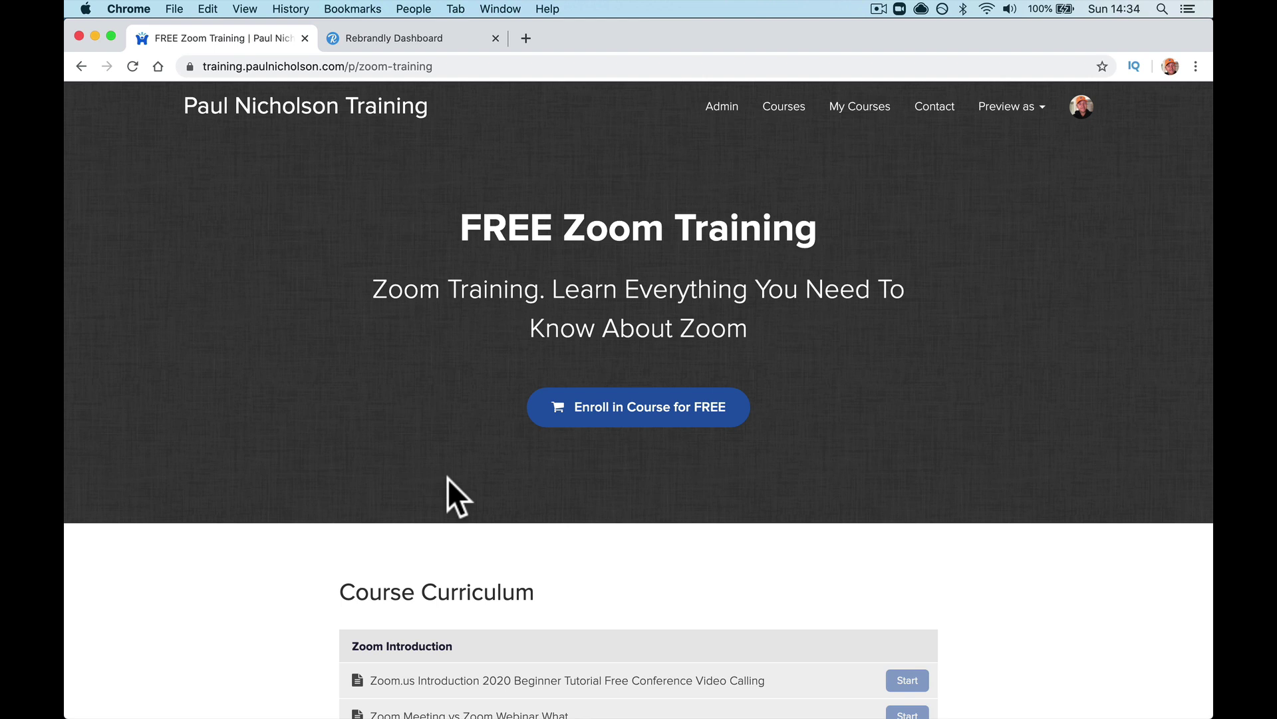